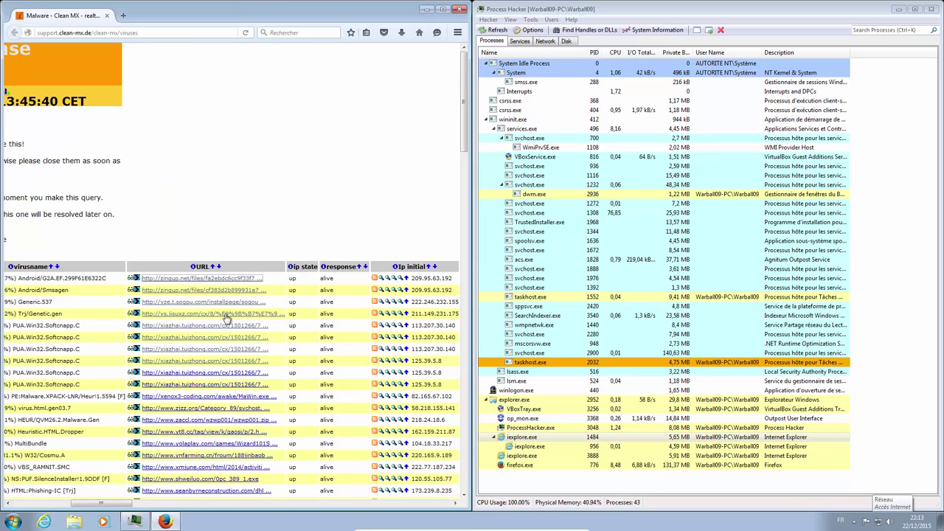
left_click(189, 293)
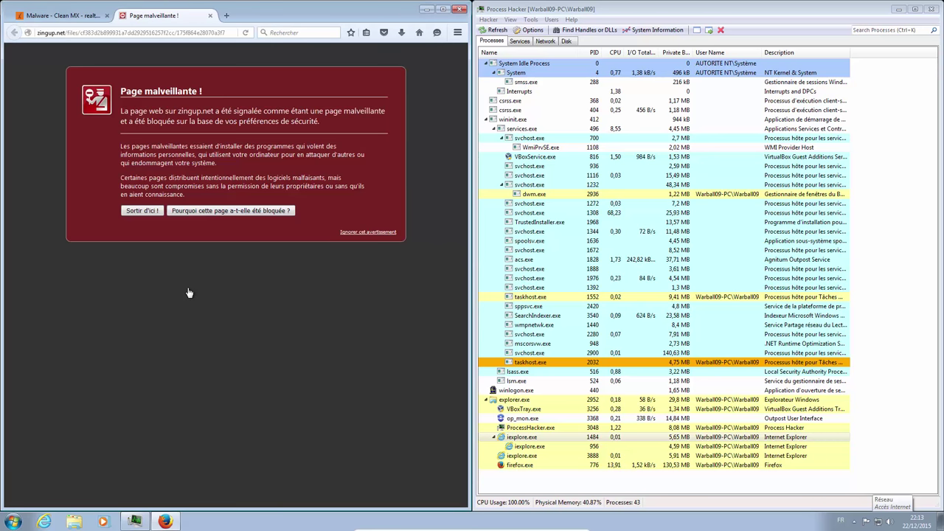
left_click(365, 234)
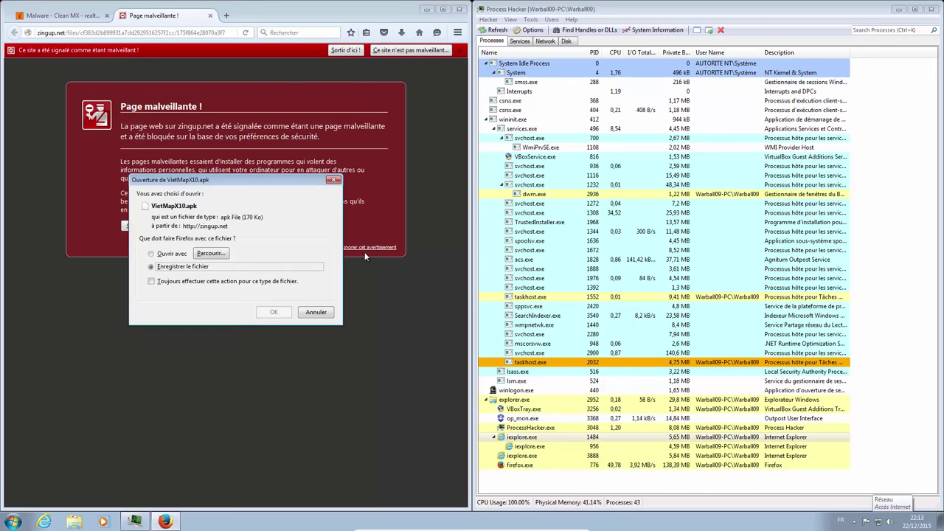
left_click(308, 315)
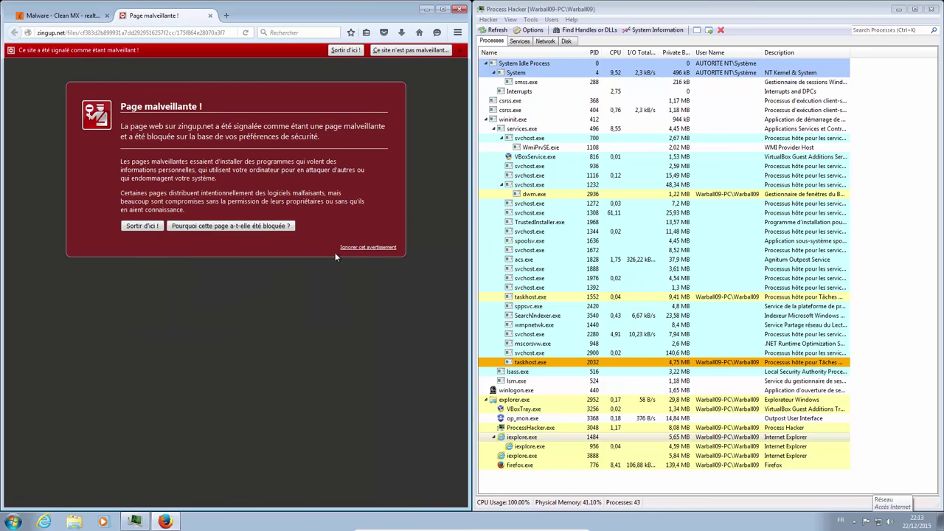
left_click(209, 15)
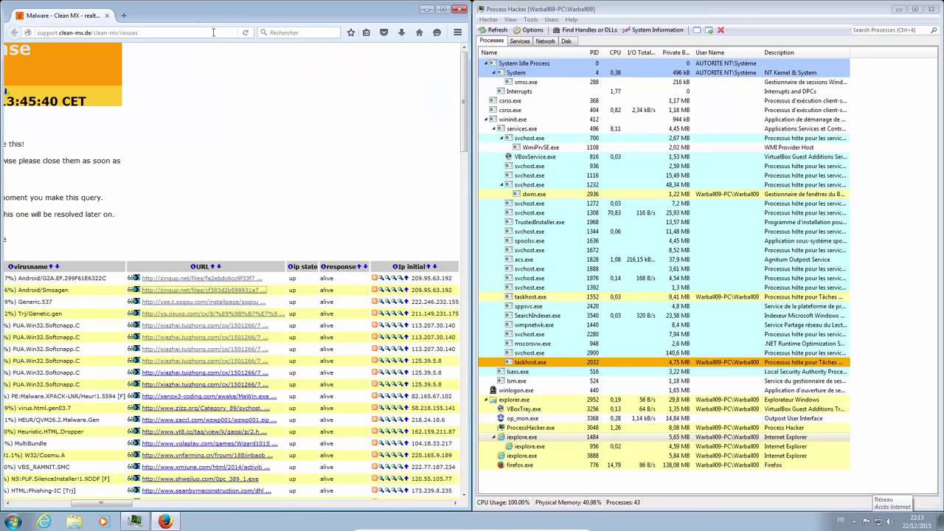
- Save AlbumEditorDesktop-QQV2.1.45_sgdl.exe from the yze.t.sogou.com link by ignoring the site warning, and close its page
left_click(203, 303)
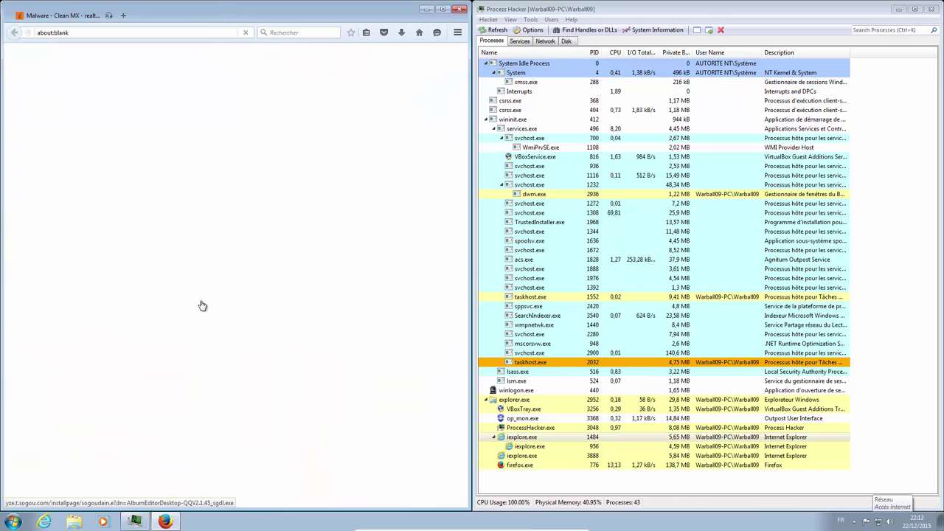
left_click(357, 202)
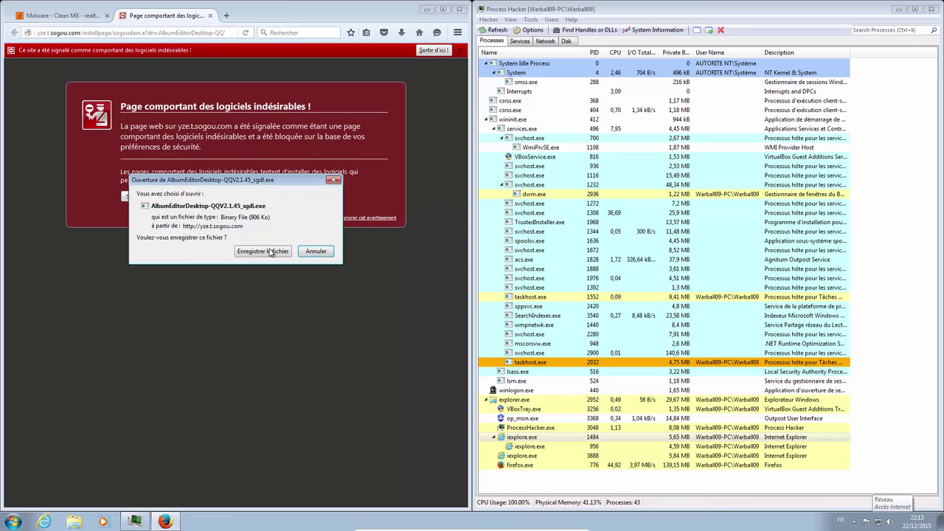
left_click(261, 252)
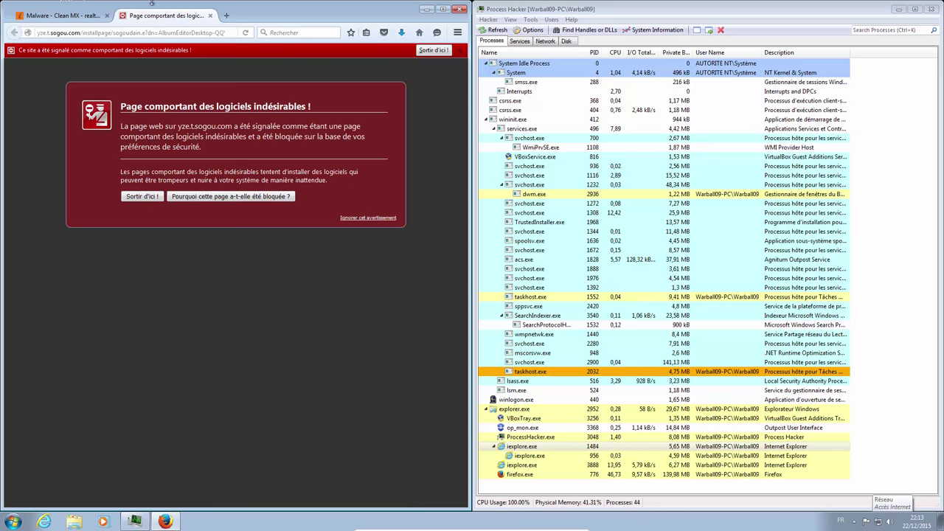
left_click(210, 16)
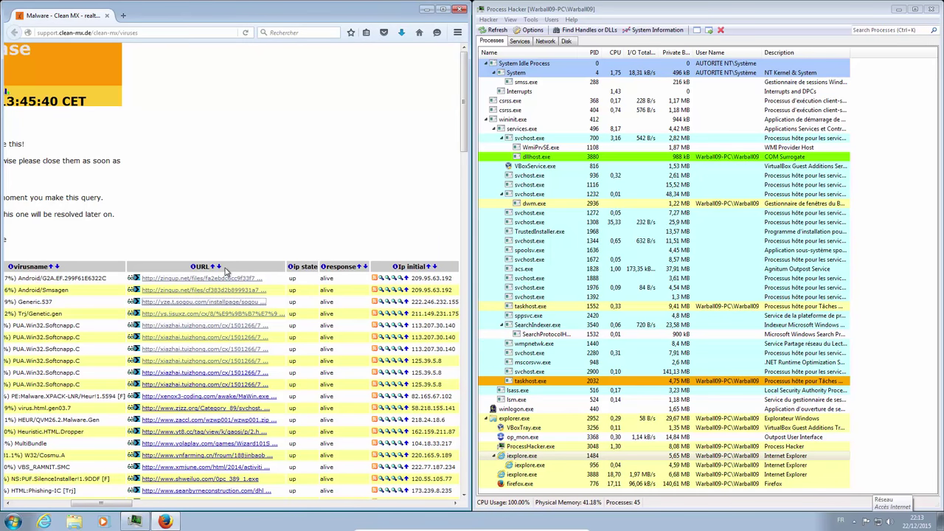
left_click(191, 315)
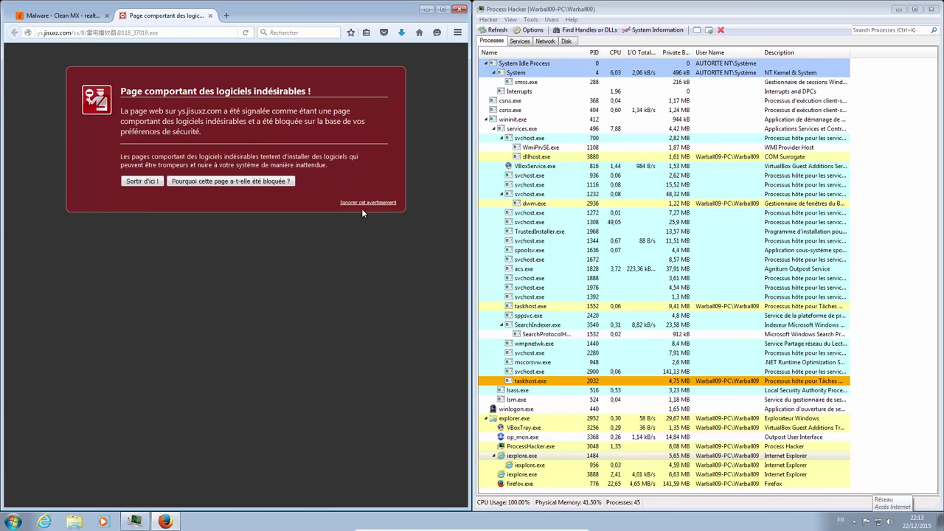
left_click(362, 203)
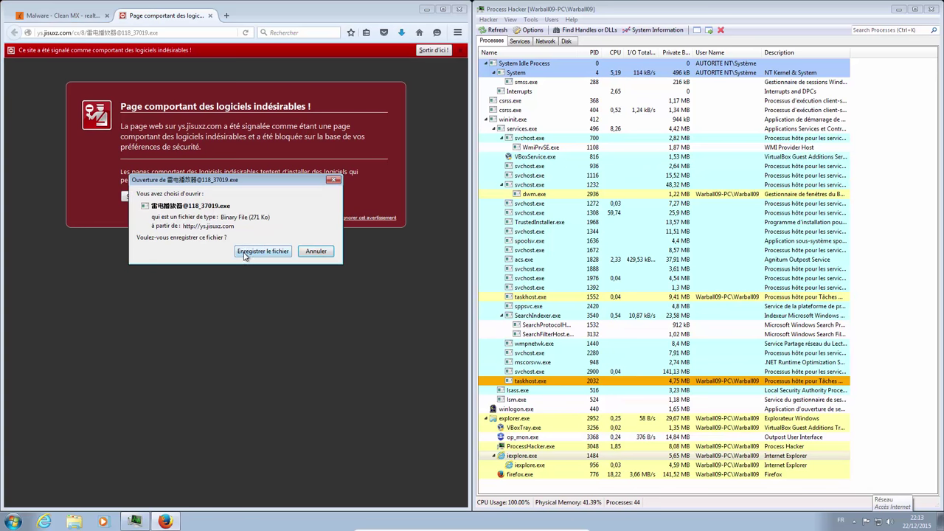
left_click(244, 253)
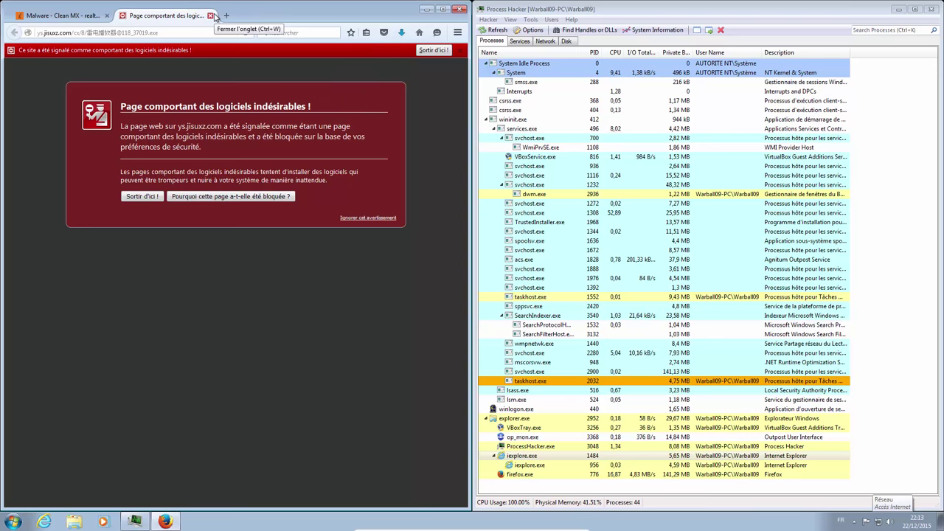
left_click(211, 16)
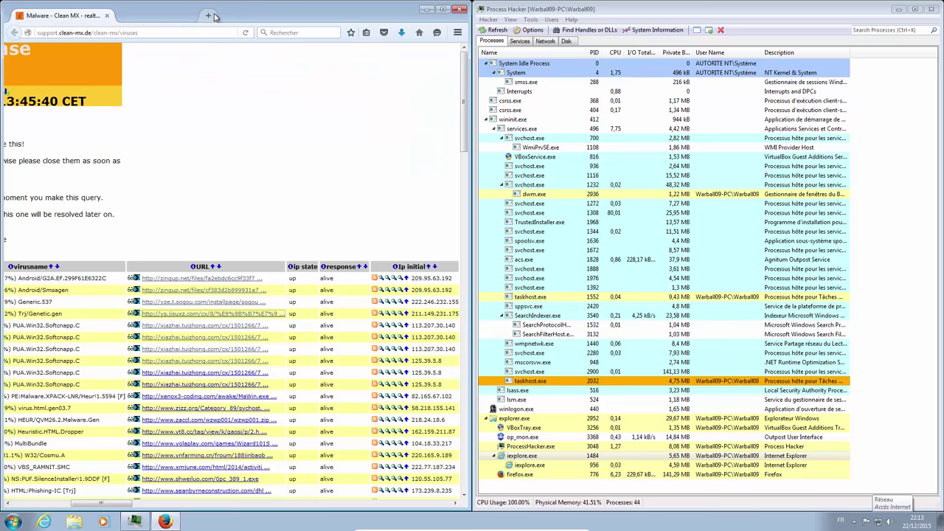
- Try to load the first xiazhai.tuizhong.com link by ignoring the unwanted-software warning, and close its page
left_click(229, 326)
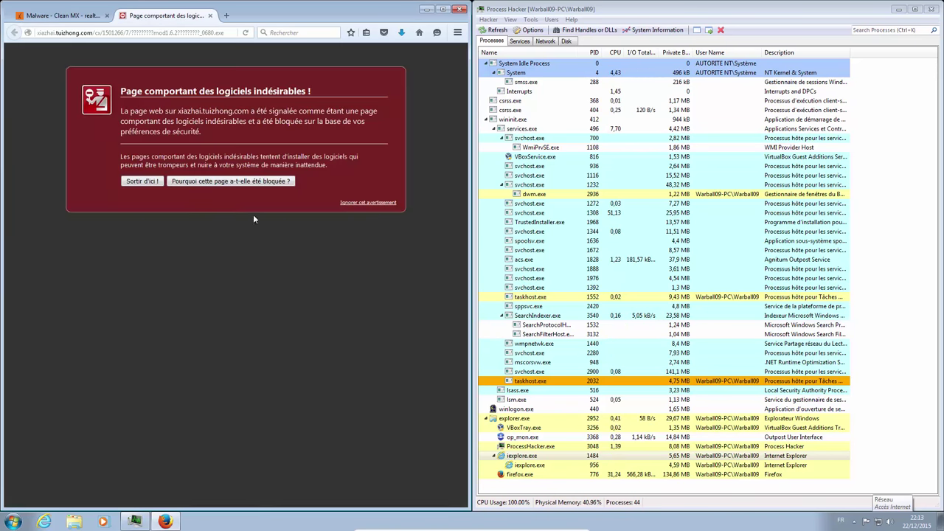
left_click(376, 202)
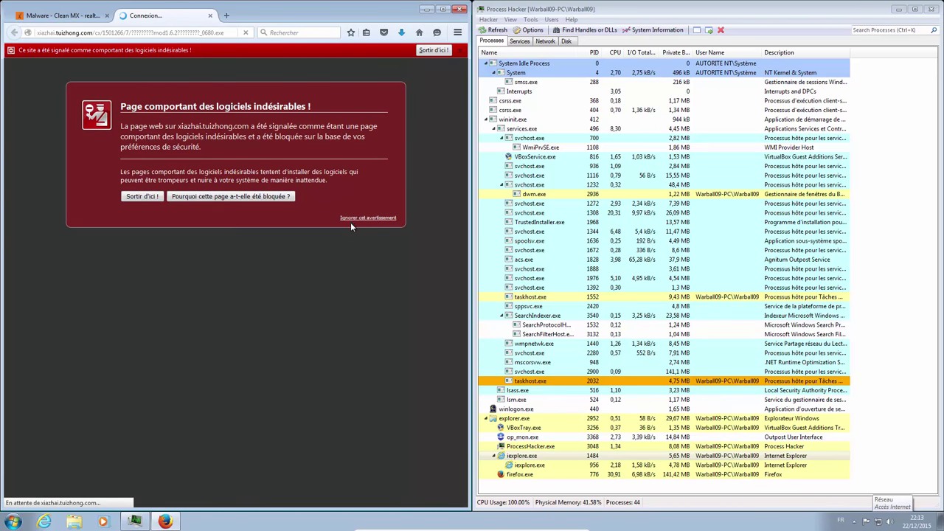
left_click(365, 217)
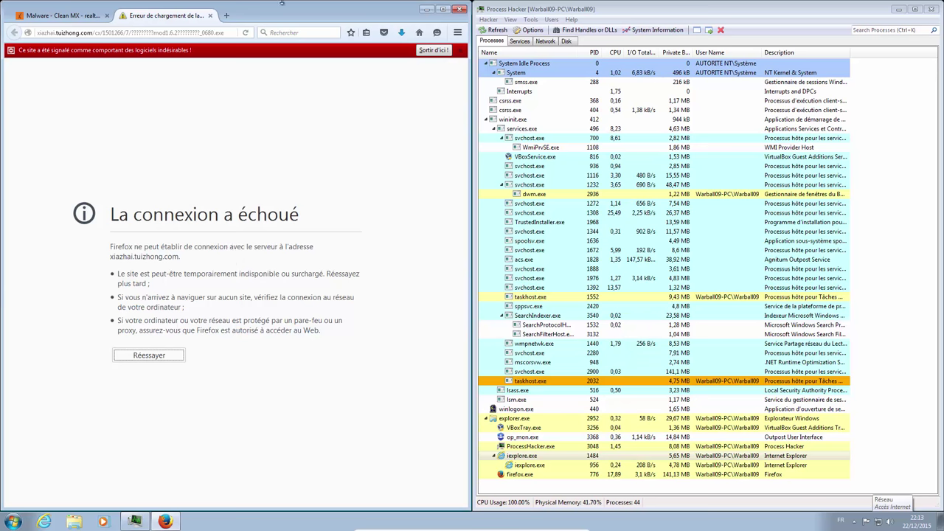
left_click(210, 16)
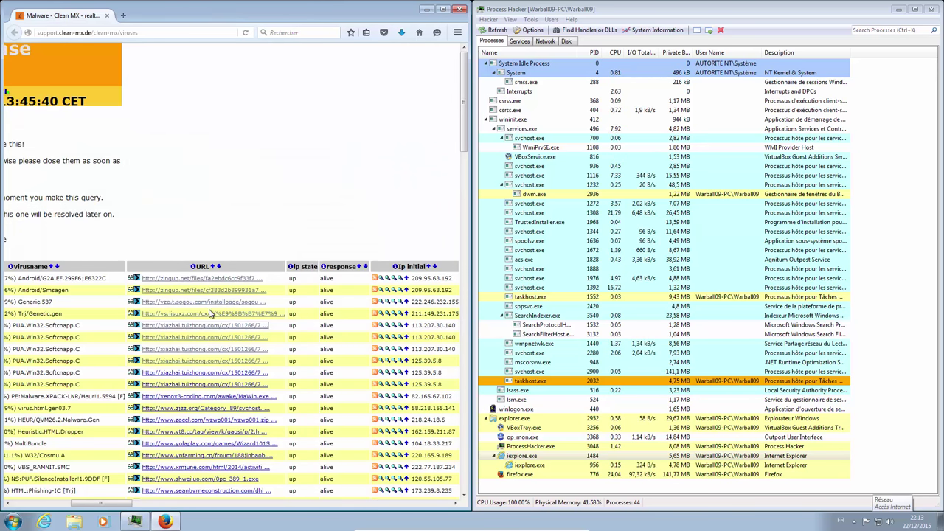
- Save setup.exe from the second and third xiazhai.tuizhong.com links in the virus URL list
left_click(208, 335)
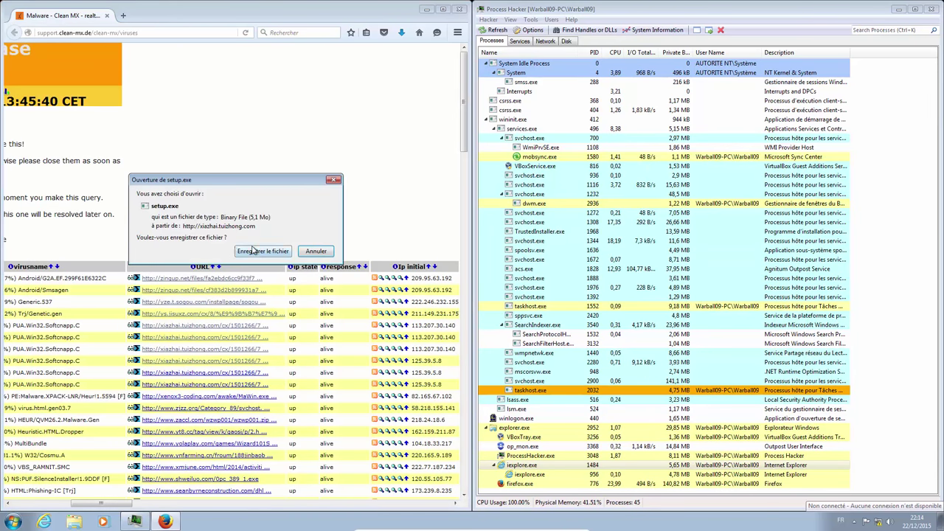
left_click(254, 251)
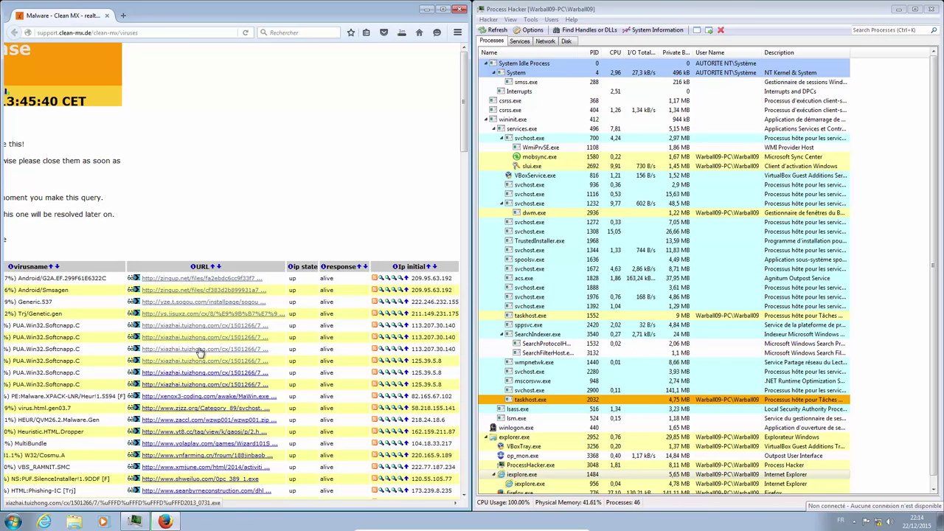
left_click(199, 353)
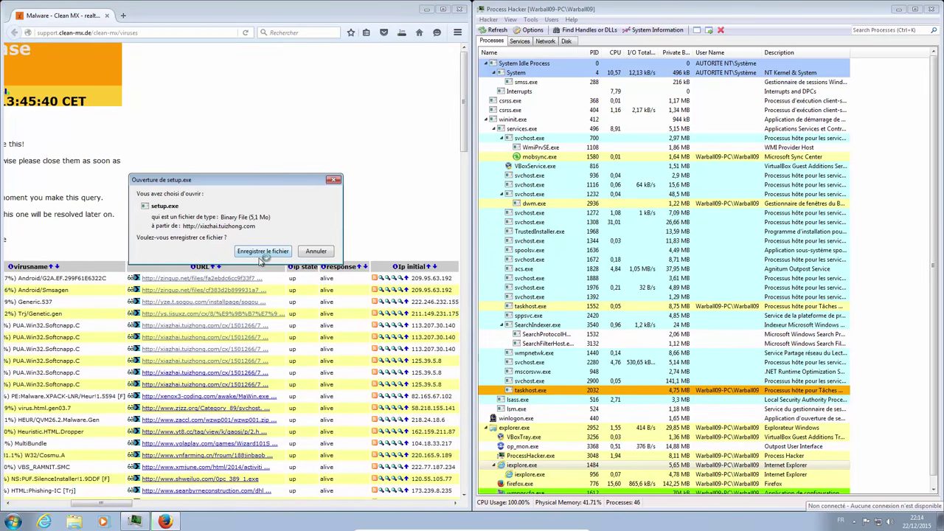
left_click(279, 252)
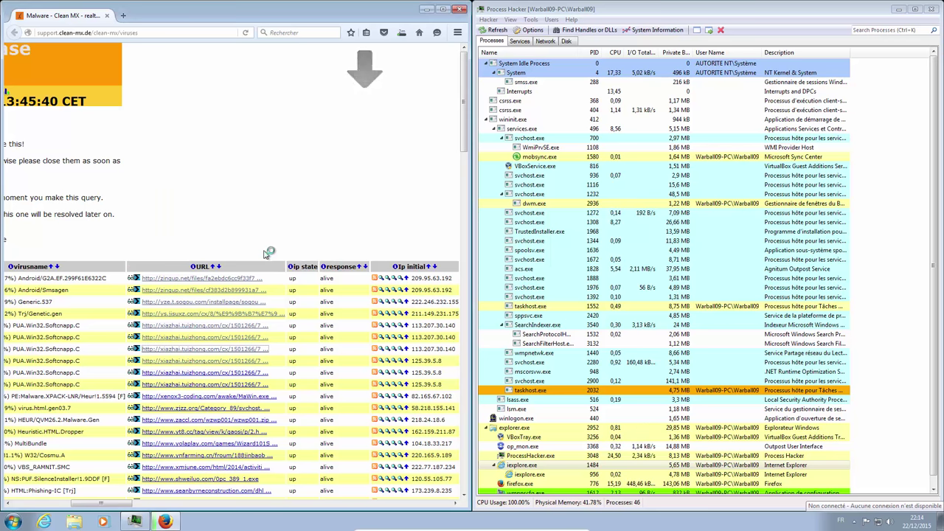
- Save setup.exe from each of the xiazhai.tuizhong.com links whose initial IP is 125.39.5.8
left_click(205, 361)
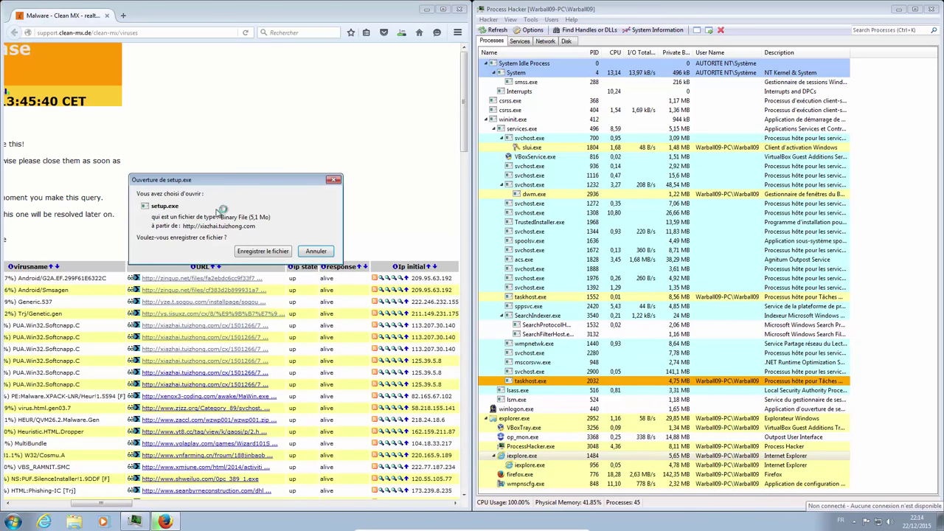
left_click(249, 251)
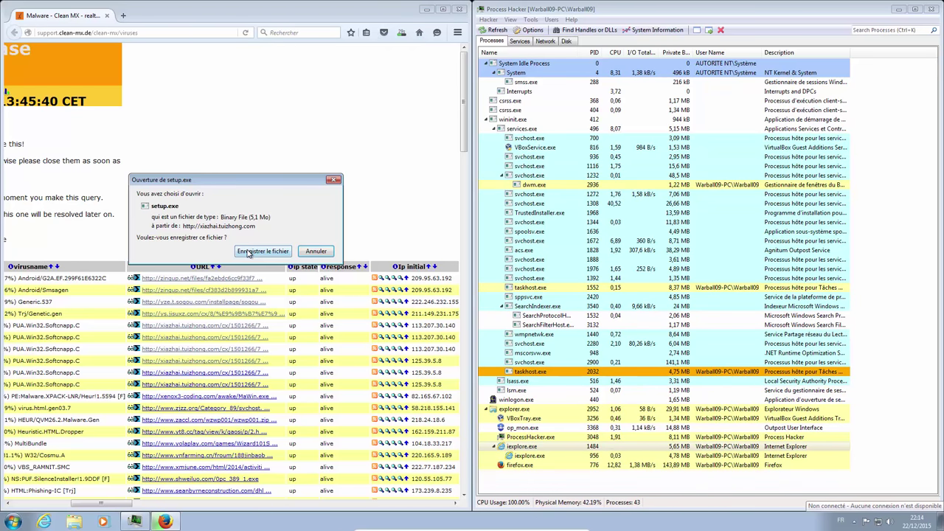
left_click(248, 252)
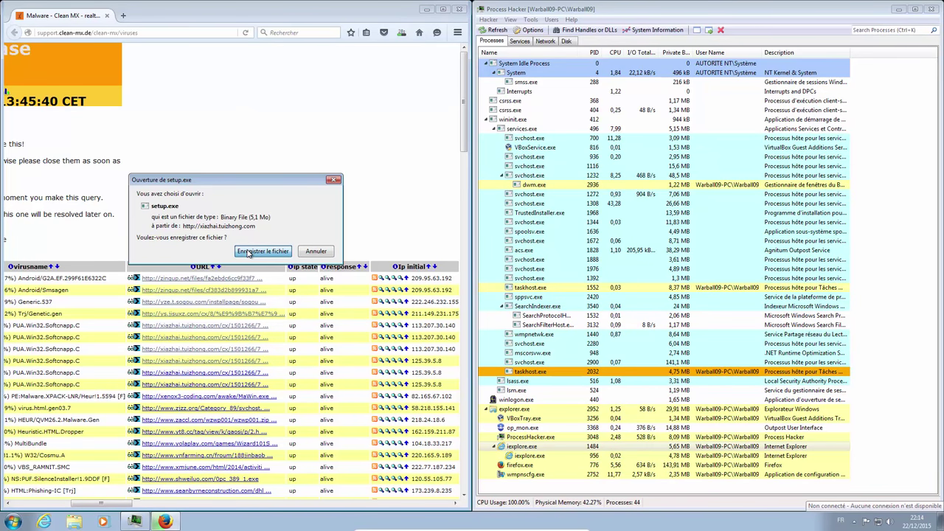
left_click(244, 253)
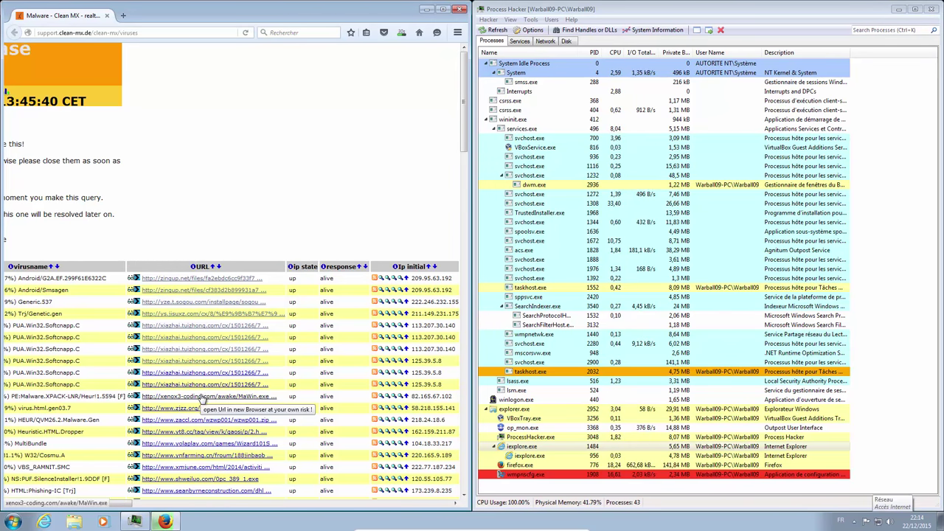
- Try the rmailglobalservtick.com/2445a link, dismiss the notice on the new tab page and close that page
scroll(214, 417, "down", 4)
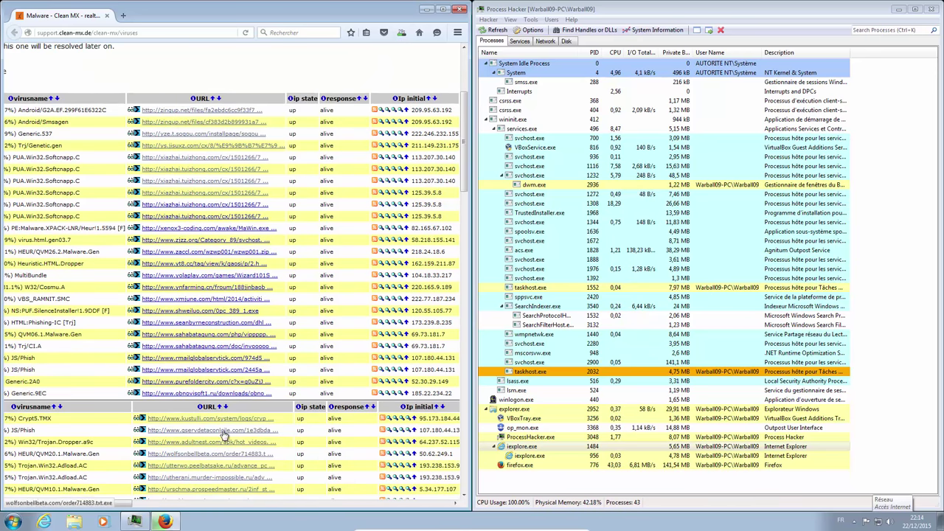
left_click(218, 373)
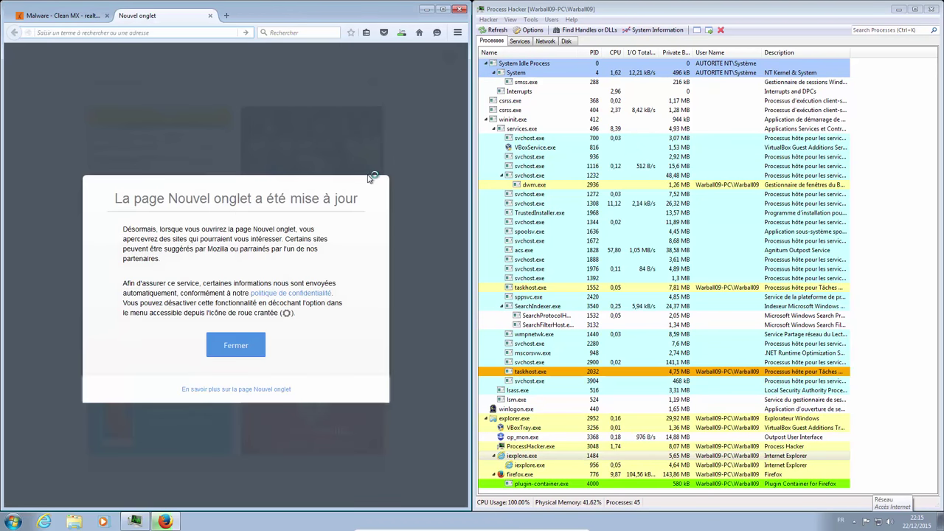
left_click(247, 346)
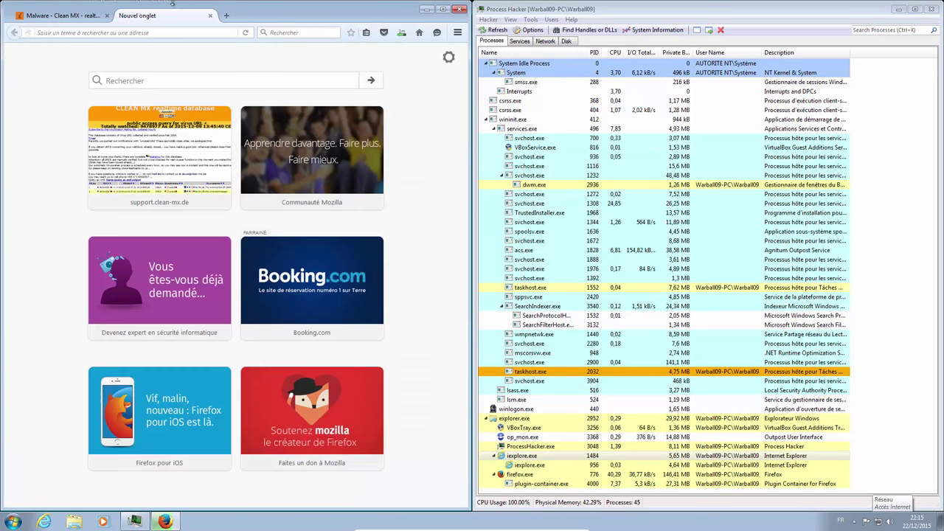
left_click(210, 16)
- Save crypt3011-k.exe from the kustulli.com link and delete the detected malware through the Outpost Security Suite Pro alert
scroll(222, 354, "down", 3)
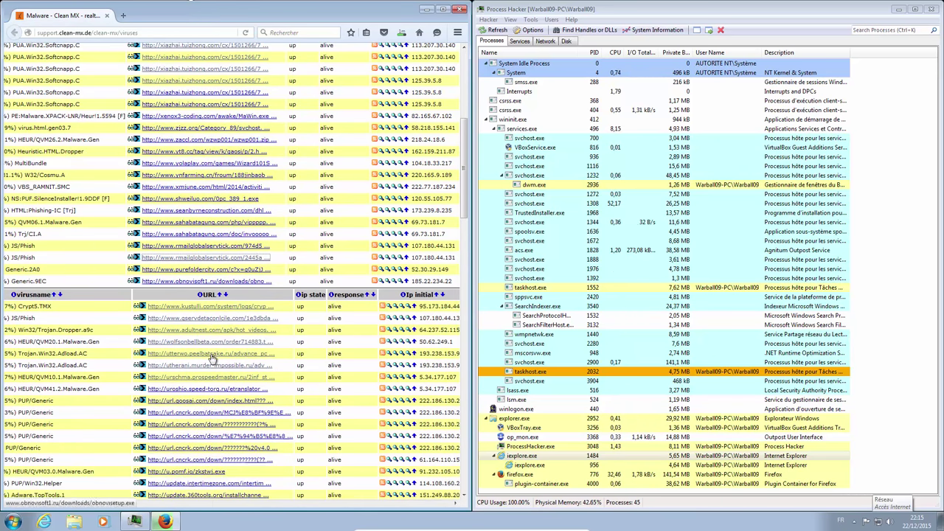
left_click(219, 309)
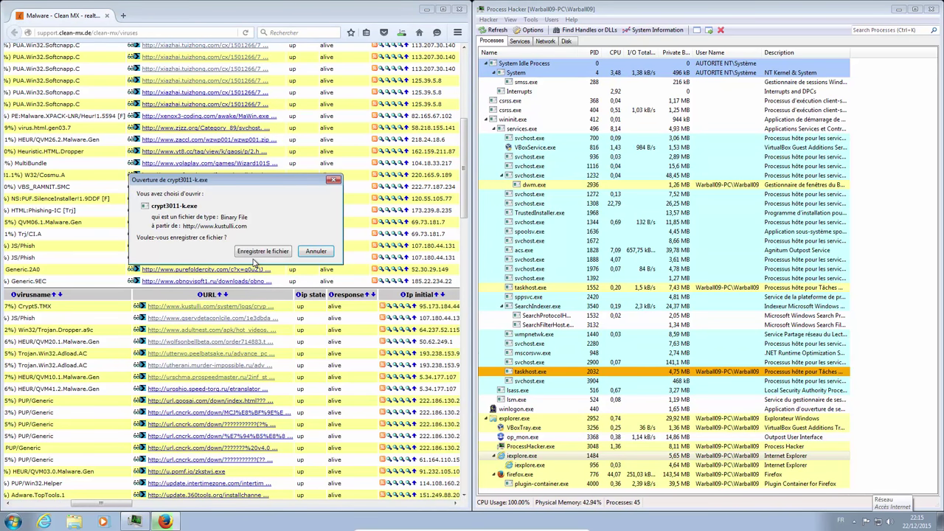
left_click(256, 253)
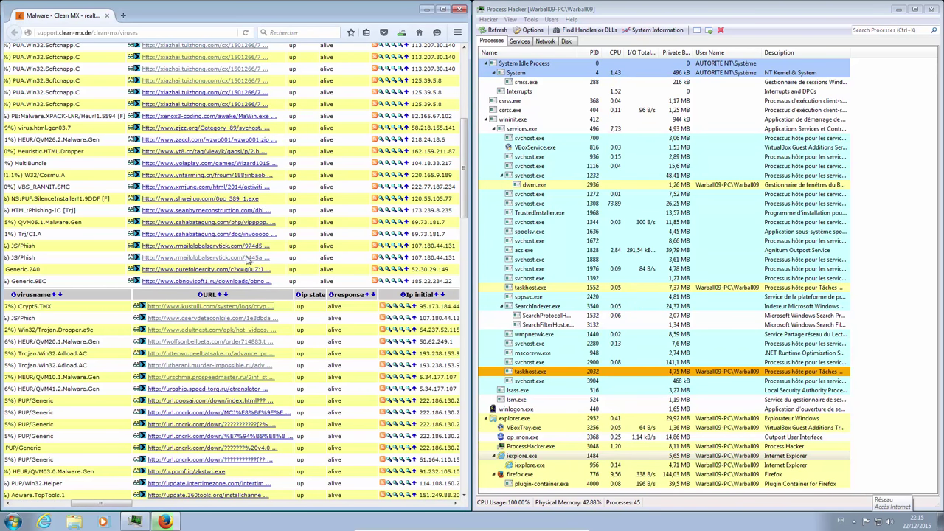
scroll(229, 266, "down", 2)
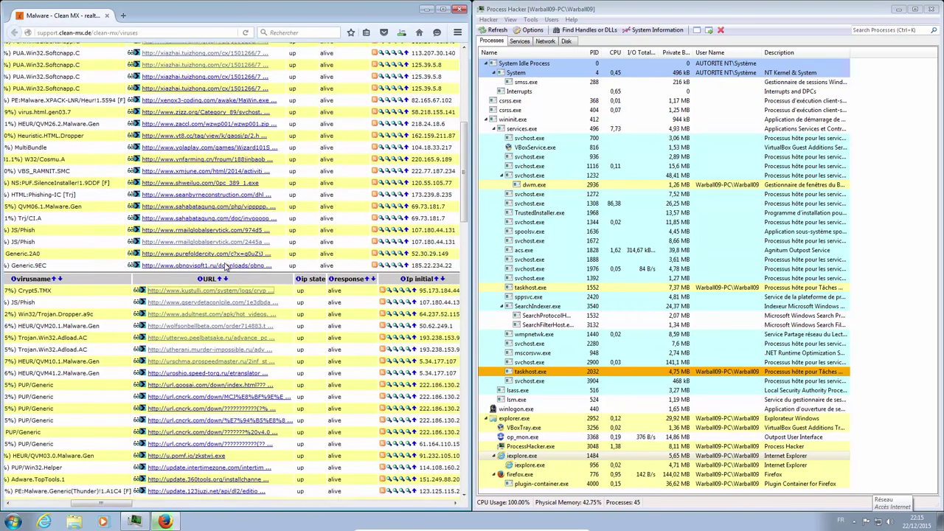
left_click(426, 232)
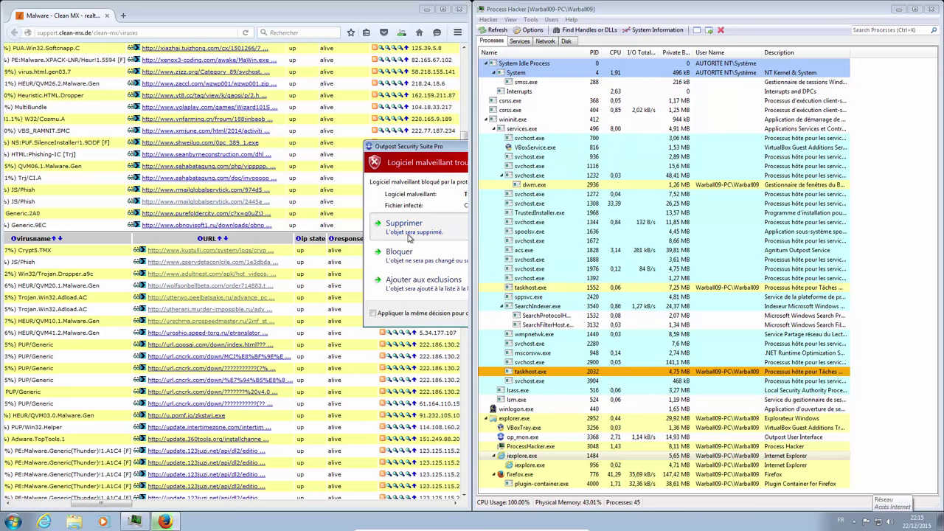
- View the phishing page behind the gservdetaconlcile.com link and close it
left_click(162, 264)
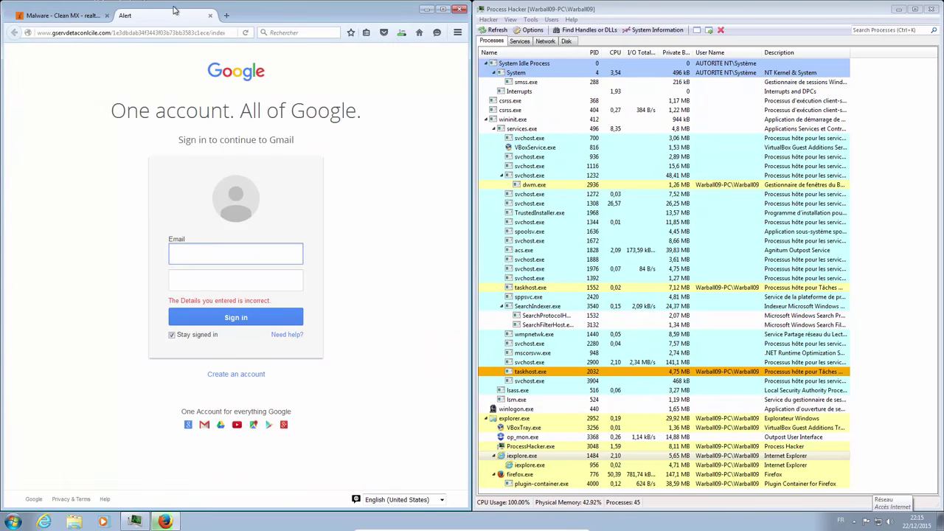
left_click(210, 16)
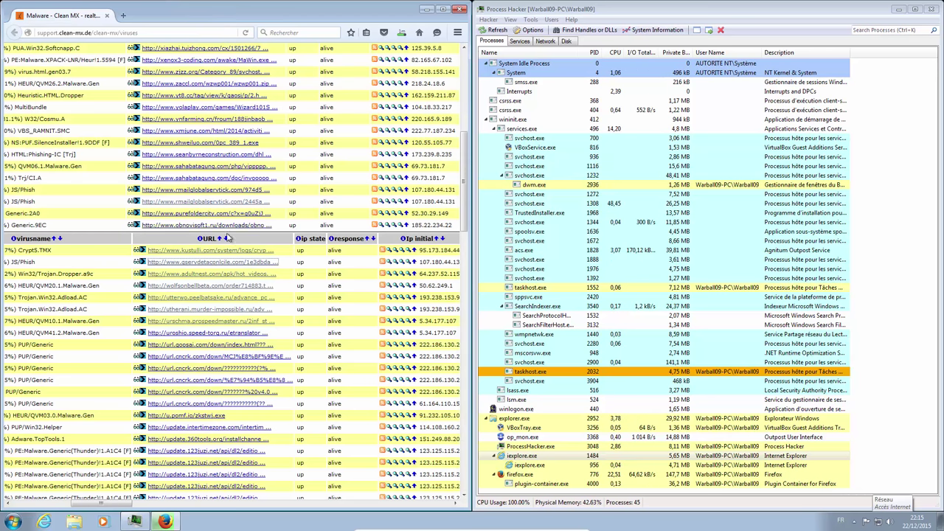
- Dismiss the hot_videos.apk download from the adultnest.com link, and save order714883.txt.exe from the wolfsonbellbeta.com link, bypassing the malicious-page warning and closing its page
left_click(194, 273)
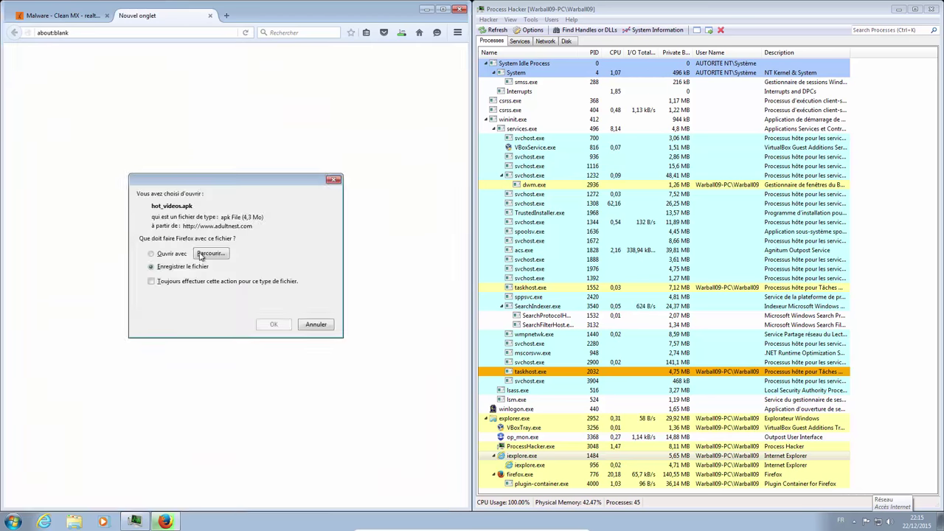
left_click(310, 314)
left_click(244, 291)
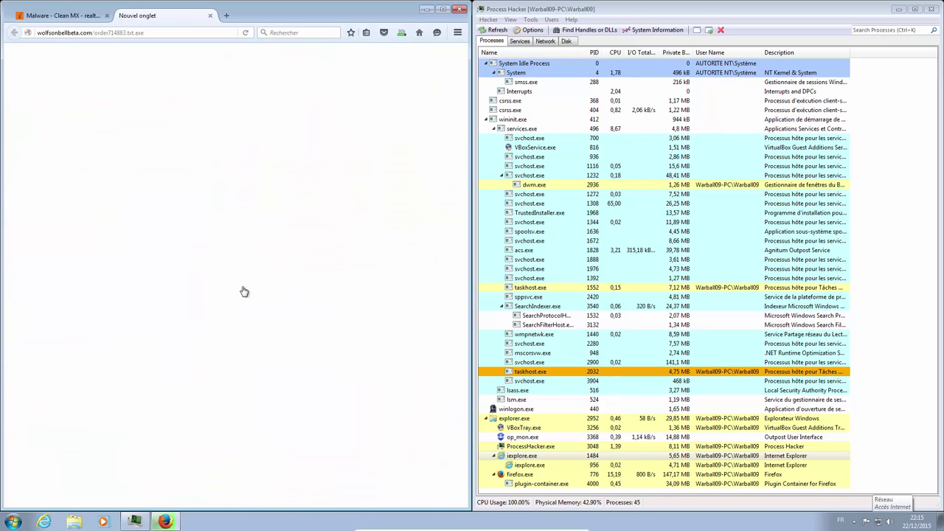
left_click(354, 232)
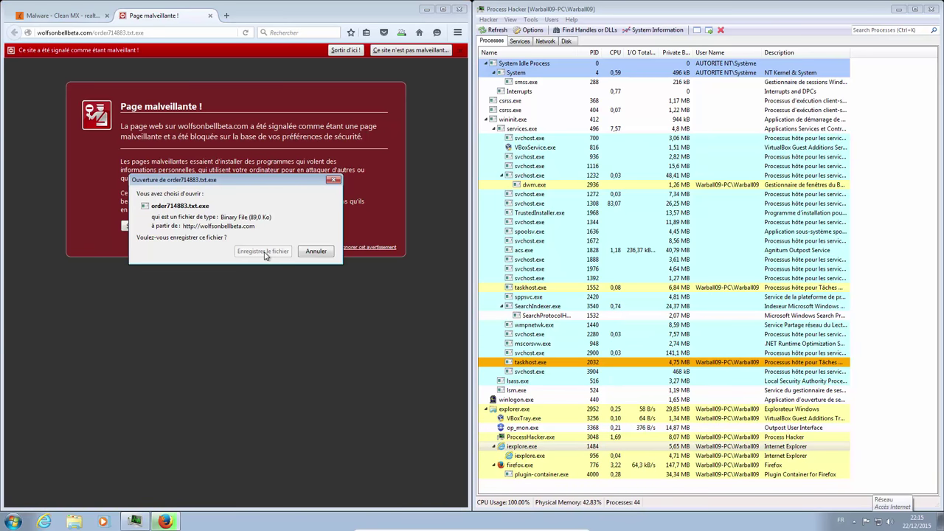
left_click(263, 252)
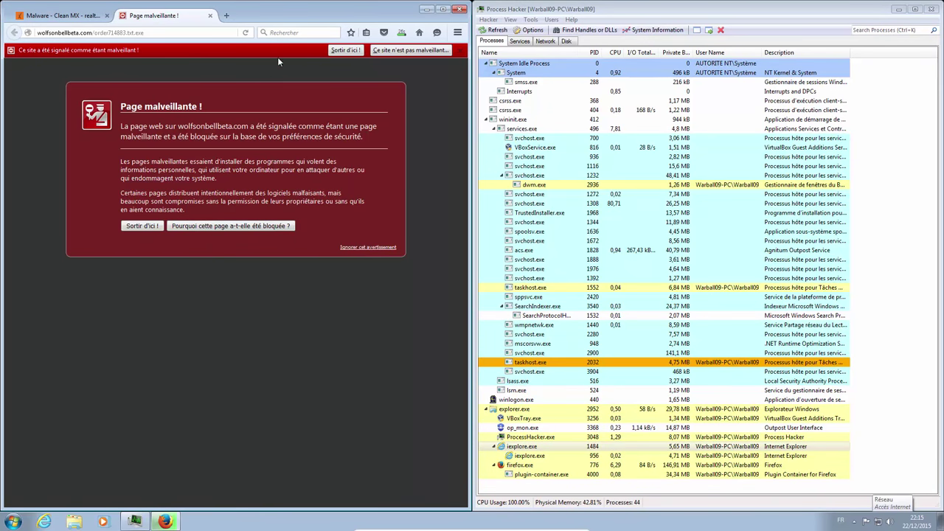
left_click(211, 16)
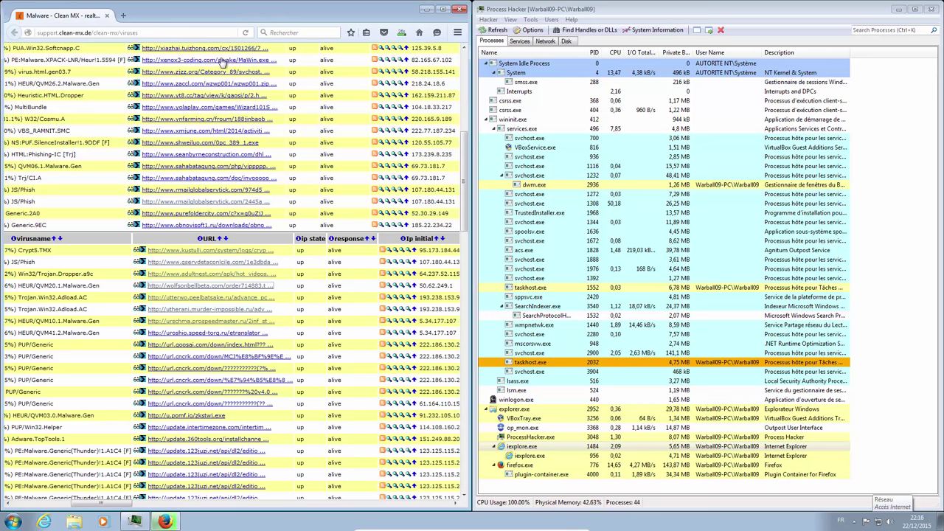
- Save advance_pc_care_1.exe from the utterwo.peelbatsake.ru link and delete the detected malware through the Outpost Security Suite Pro alert
left_click(174, 299)
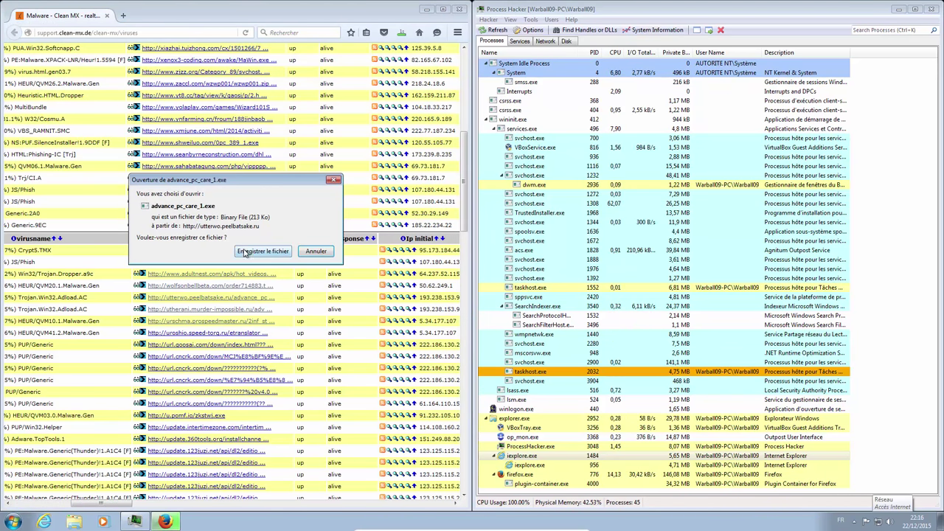
left_click(250, 252)
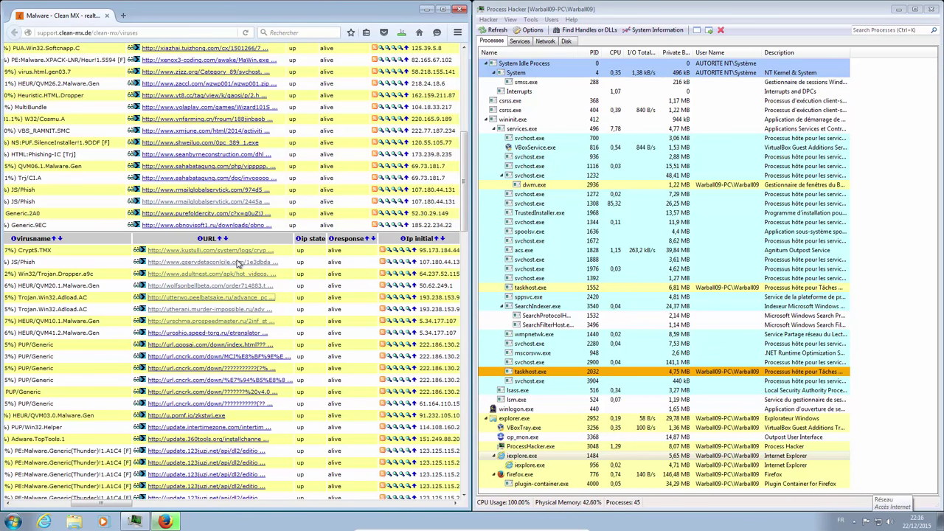
left_click(238, 266)
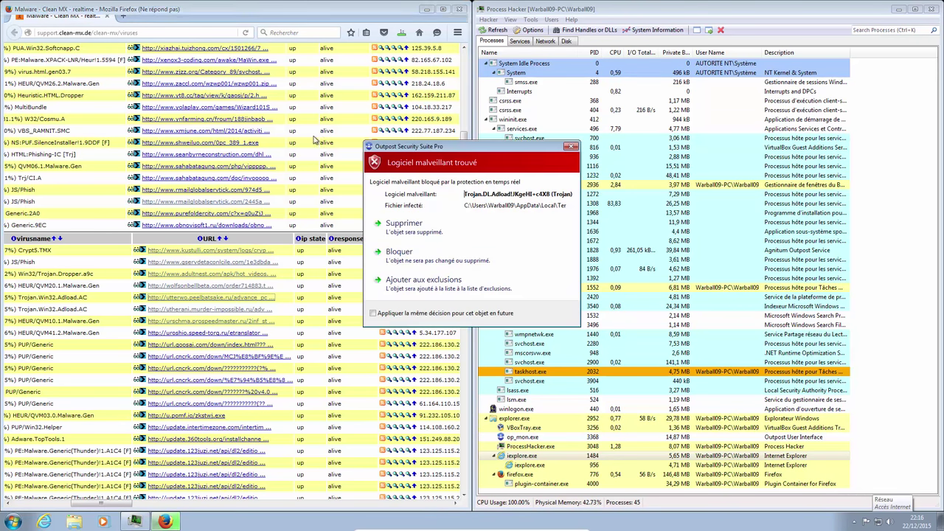
left_click(446, 233)
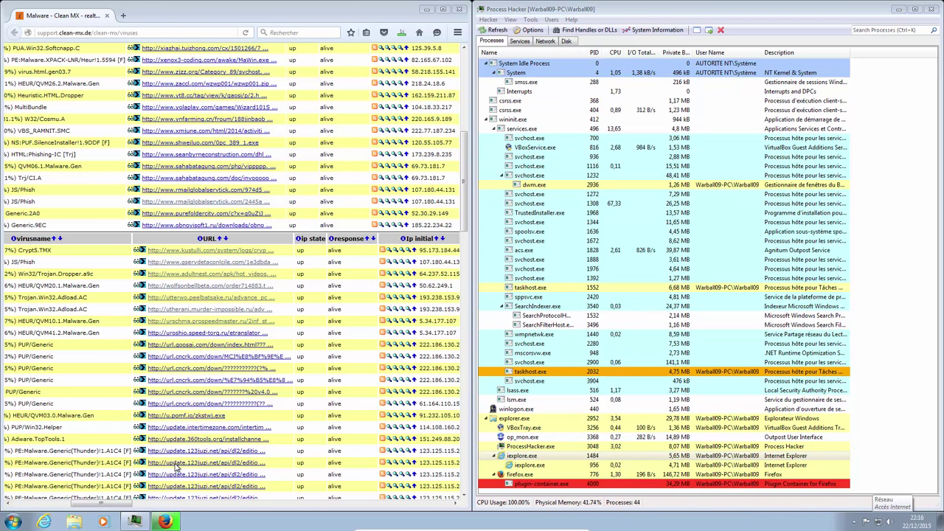
- Save the hao123_videos executable from the second update.123juzi.net link and open the folder containing the downloaded order714883.txt(1).exe
left_click(175, 465)
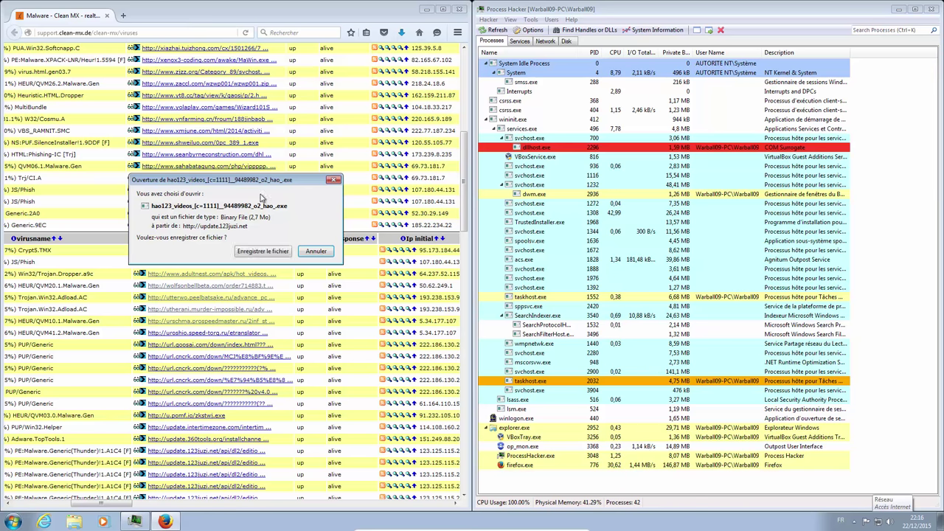
left_click(262, 252)
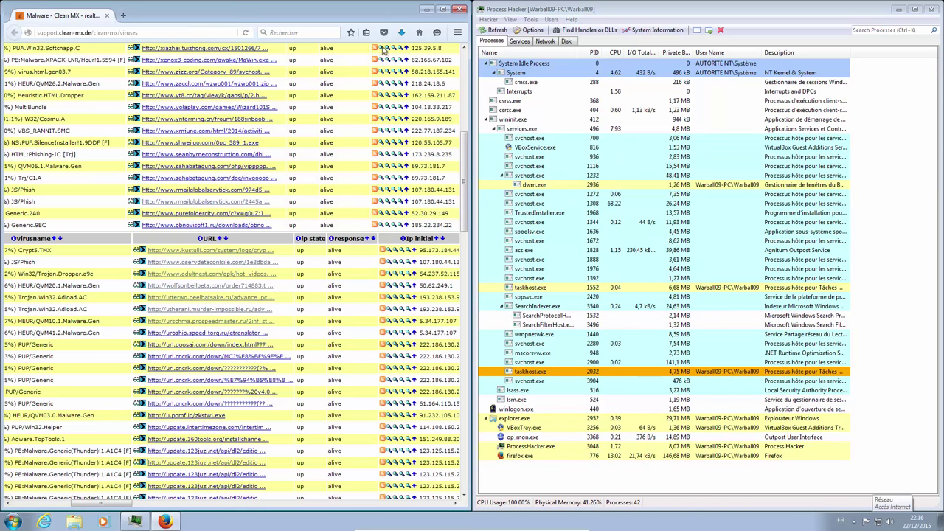
left_click(402, 35)
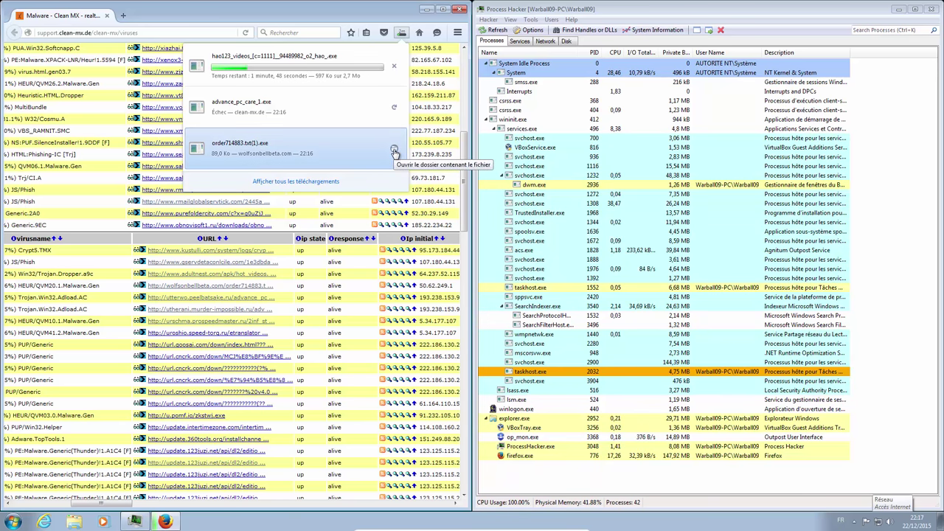
left_click(395, 151)
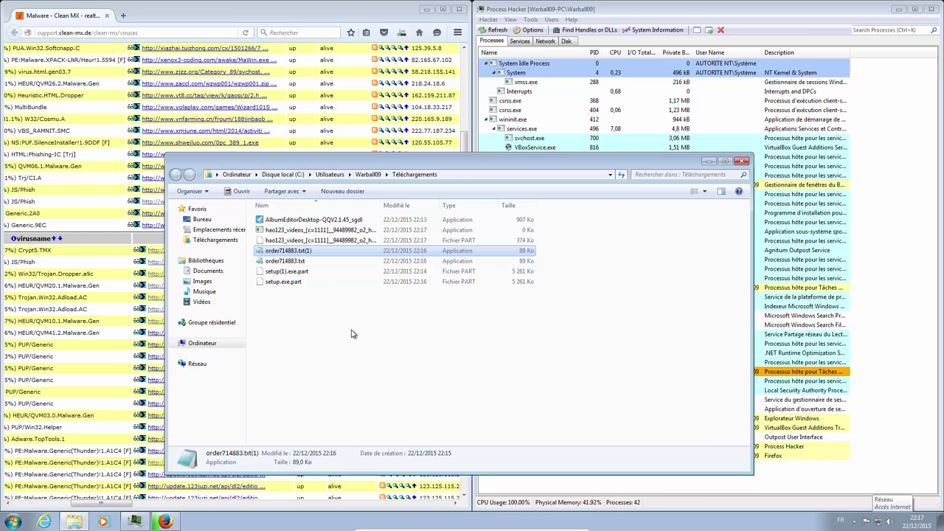
- Return to Firefox and check the progress of the hao123_videos download
left_click(167, 521)
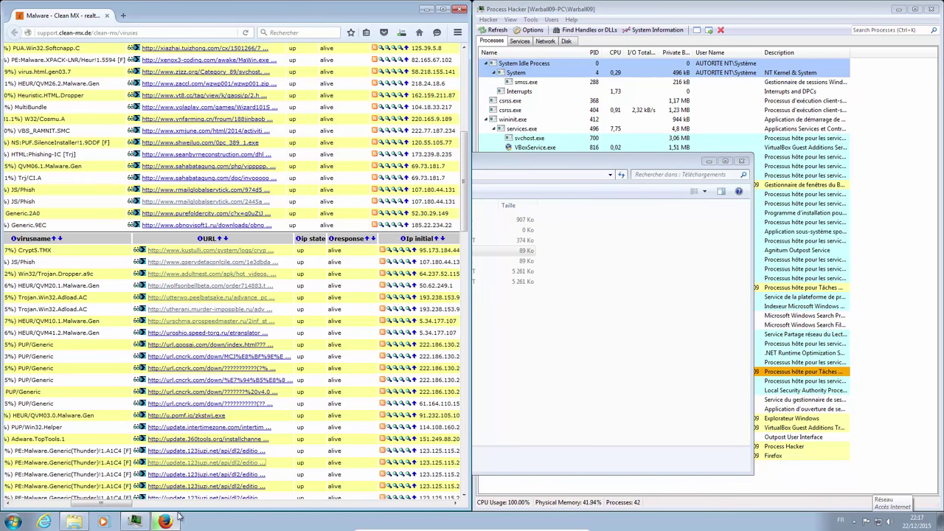
left_click(177, 520)
left_click(177, 520)
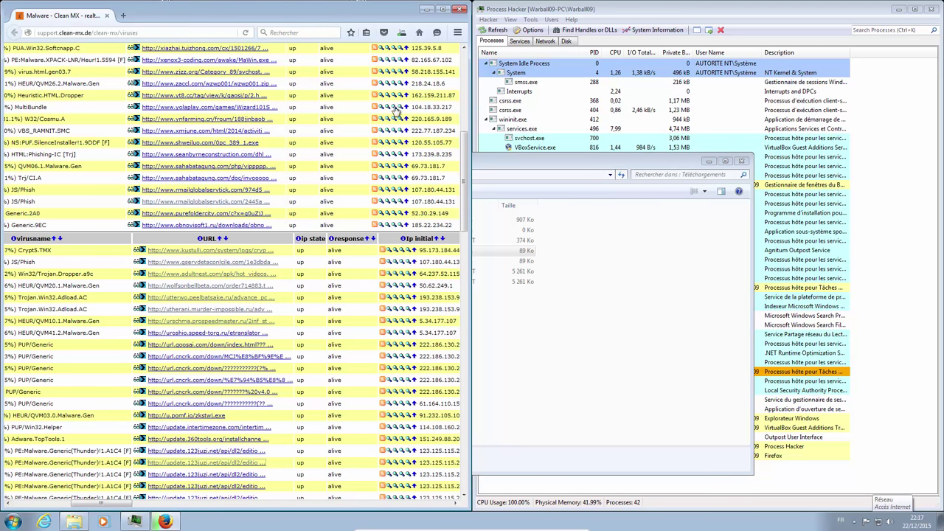
left_click(402, 33)
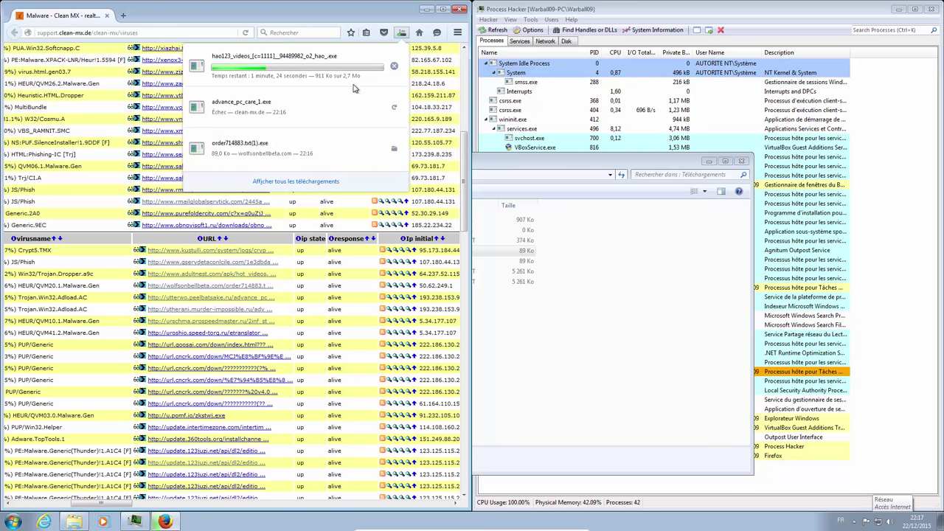
- Search the web for "rogkilleur" in a new tab, accept the roguekiller spelling and open the Adlice RogueKiller Anti-Malware page
left_click(122, 17)
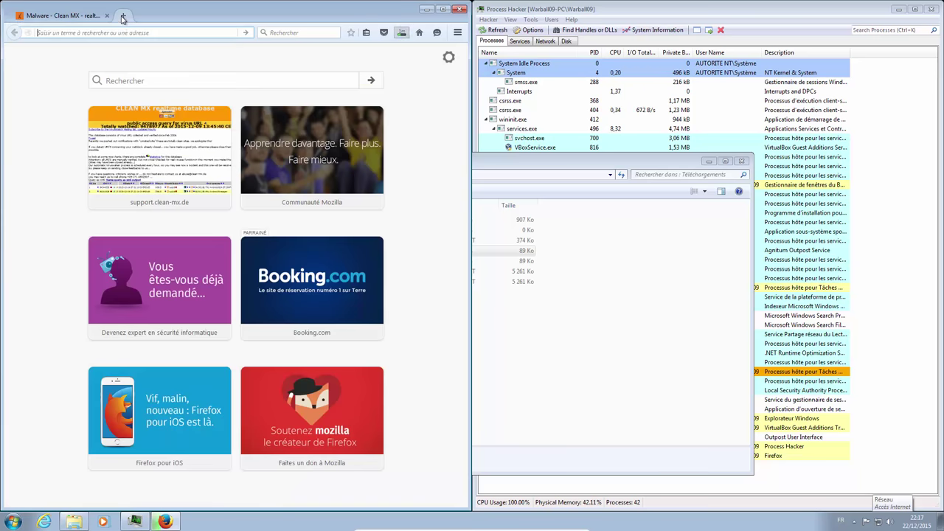
left_click(159, 75)
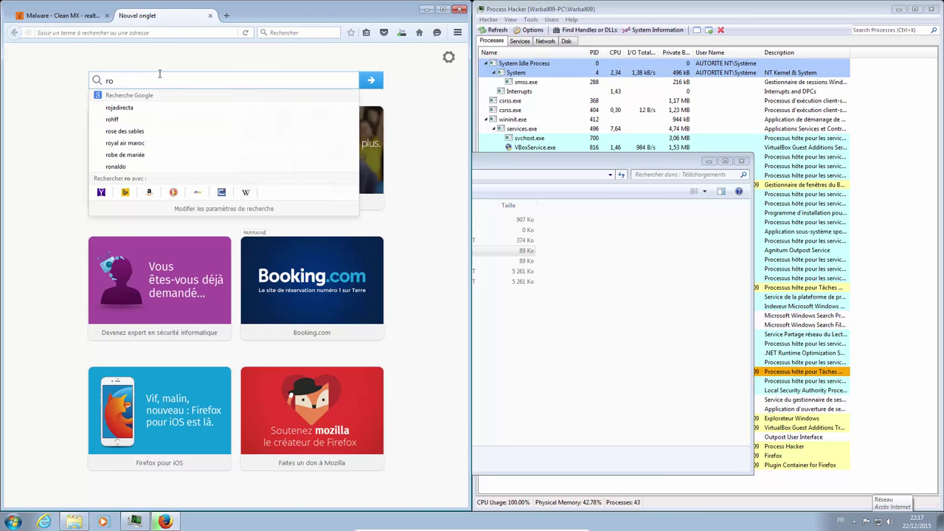
type("g")
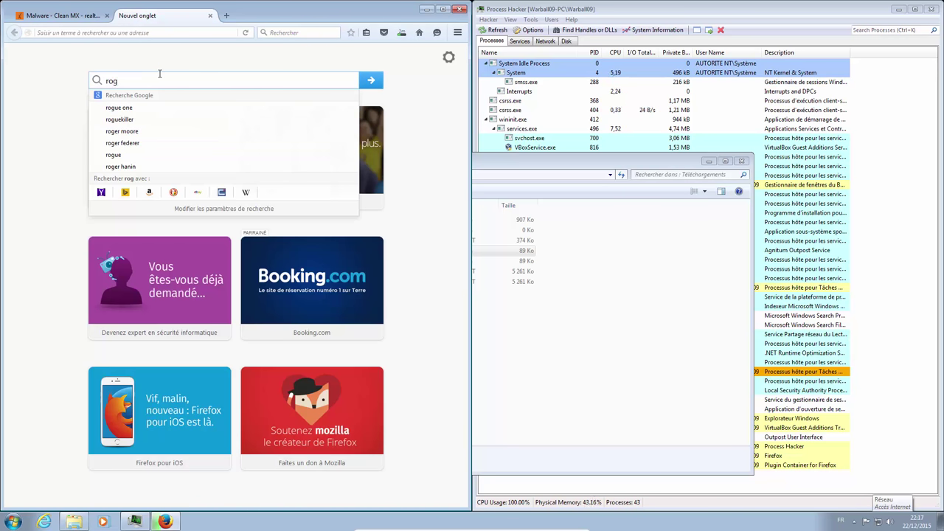
type("kill")
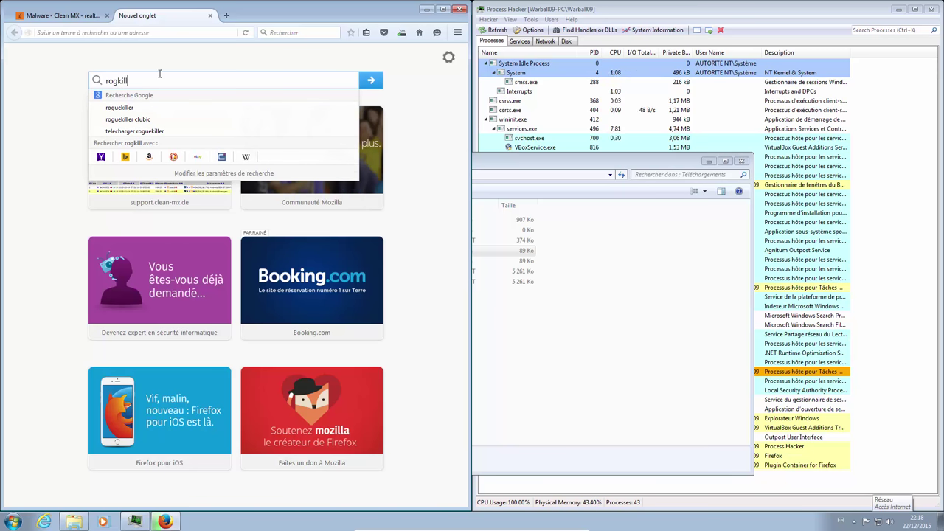
type("eur")
key("Return")
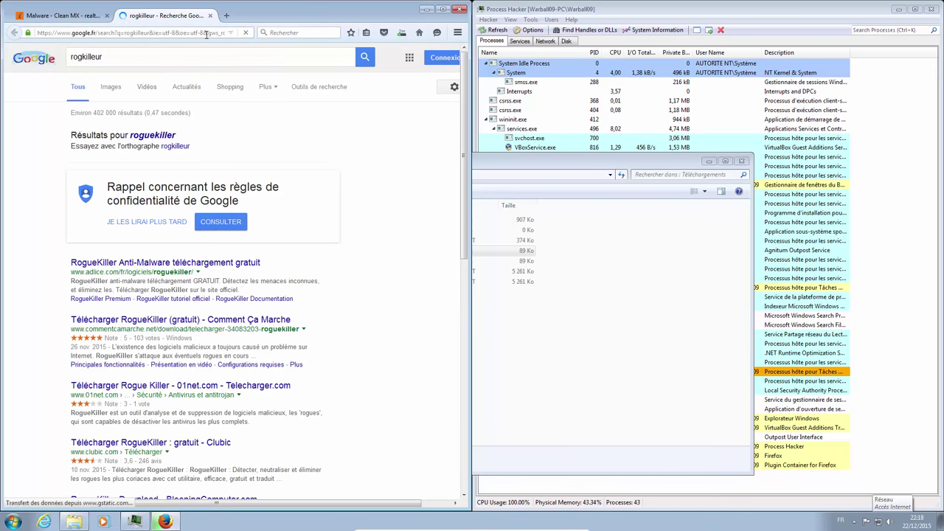
left_click(140, 136)
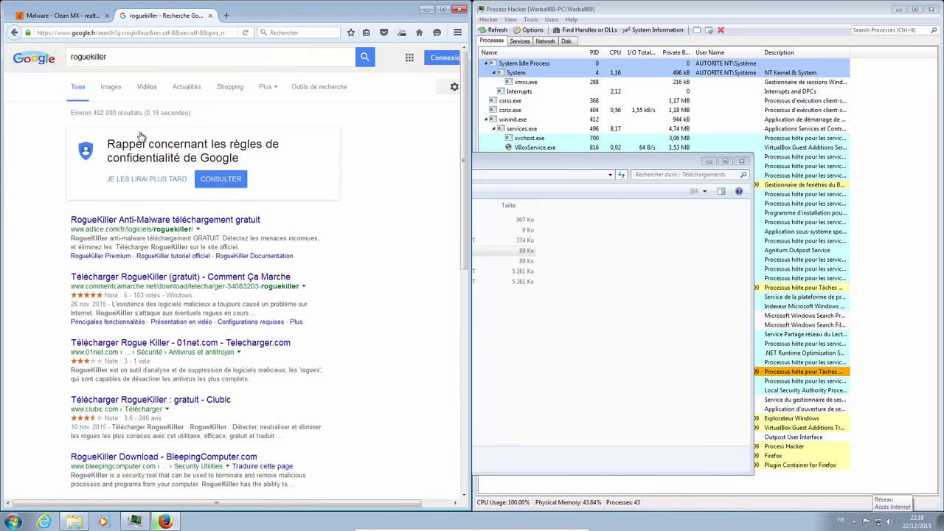
left_click(169, 225)
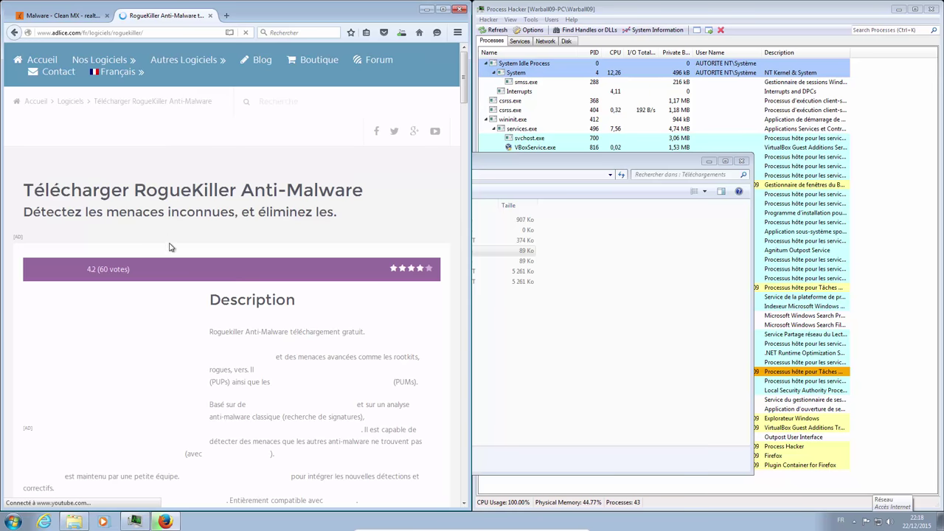
- Find the free (Gratuit) edition among the RogueKiller plans and go to its download section
scroll(171, 250, "down", 3)
scroll(171, 250, "down", 5)
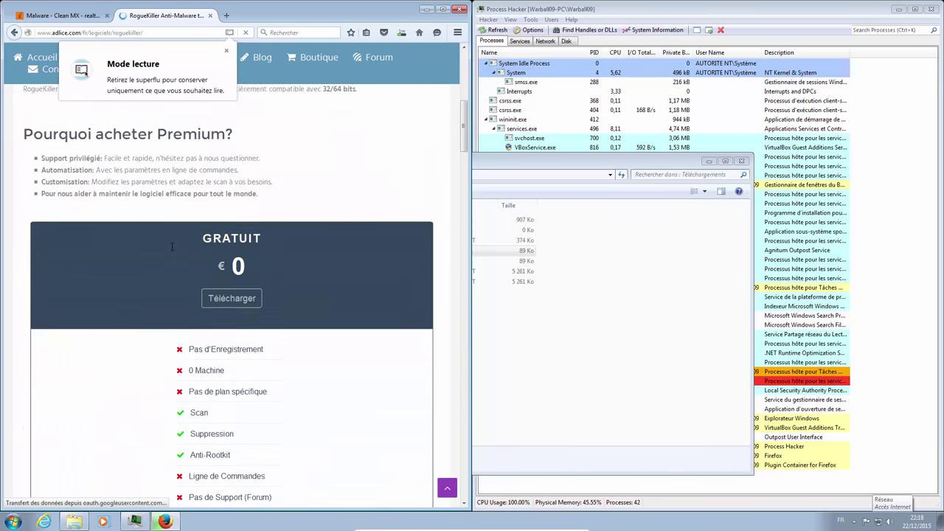
scroll(171, 251, "down", 3)
scroll(269, 253, "up", 2)
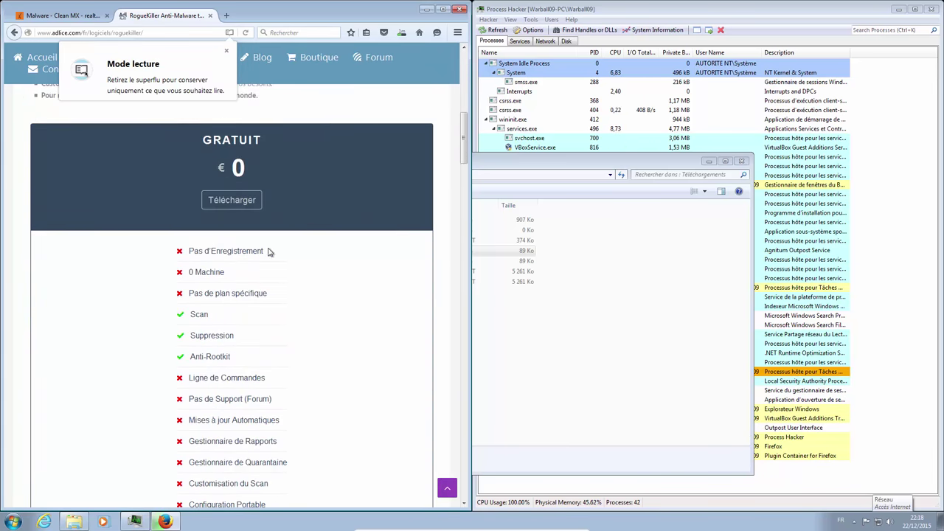
left_click(250, 206)
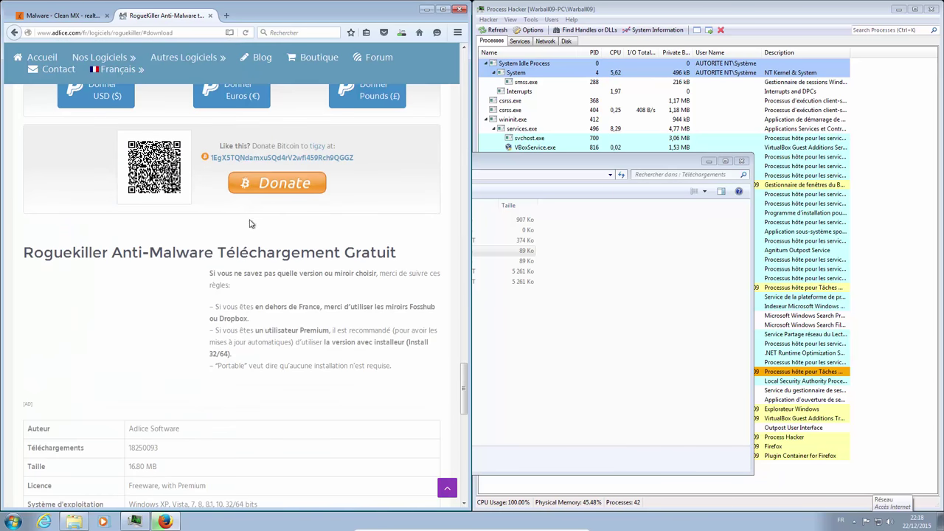
scroll(257, 220, "up", 6)
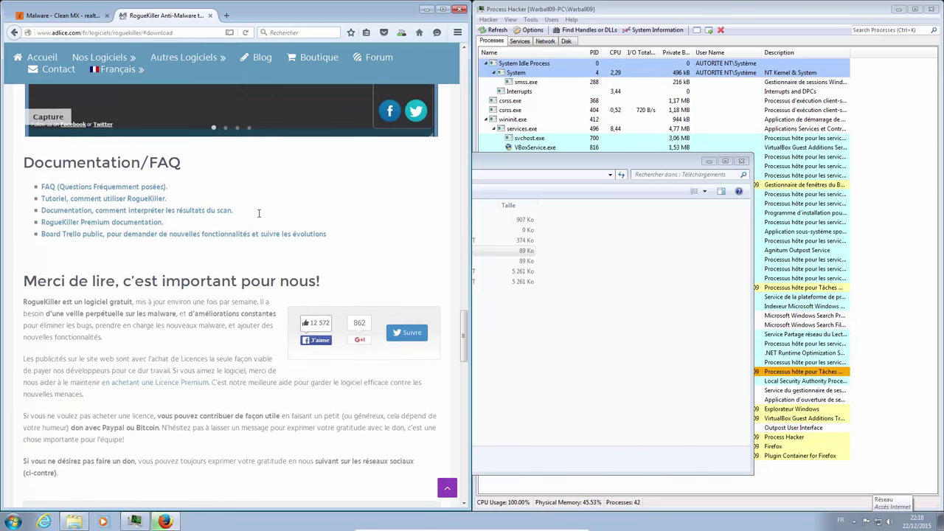
scroll(258, 217, "up", 8)
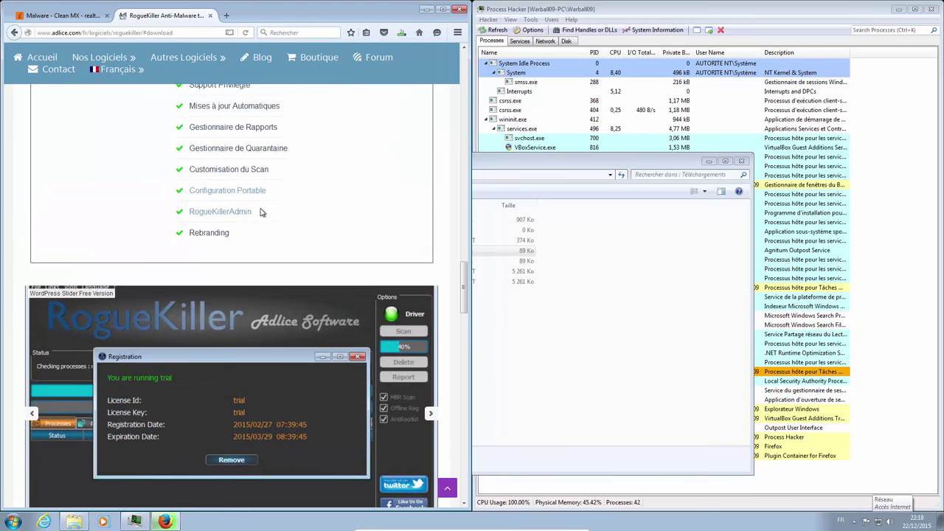
scroll(261, 208, "up", 2)
scroll(263, 211, "up", 2)
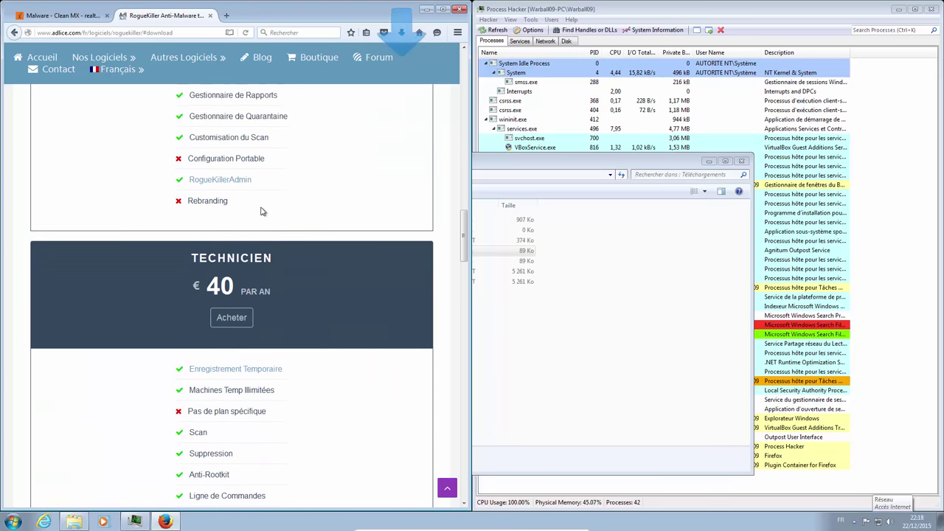
scroll(262, 210, "up", 10)
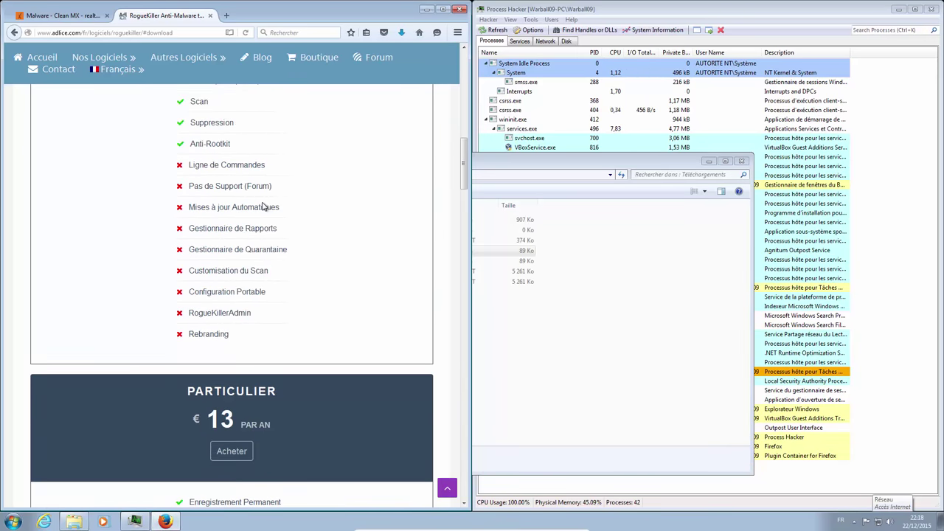
scroll(262, 205, "up", 2)
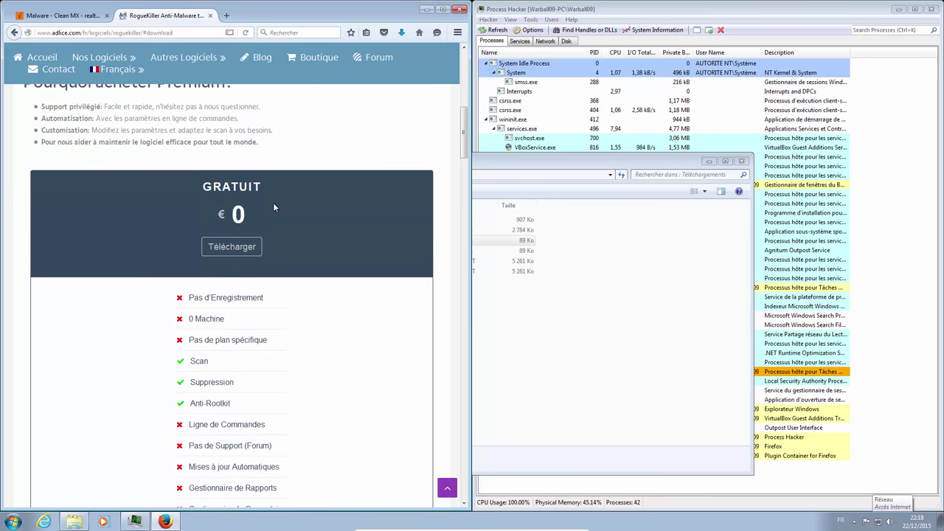
left_click(241, 248)
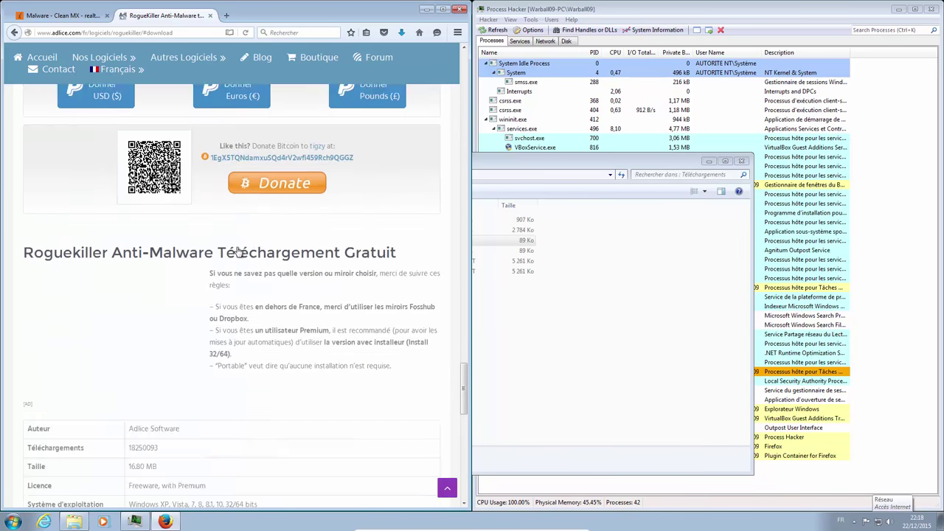
- Start the download of the RogueKiller 32/64-bit installer from the Fosshub mirror
scroll(315, 325, "down", 4)
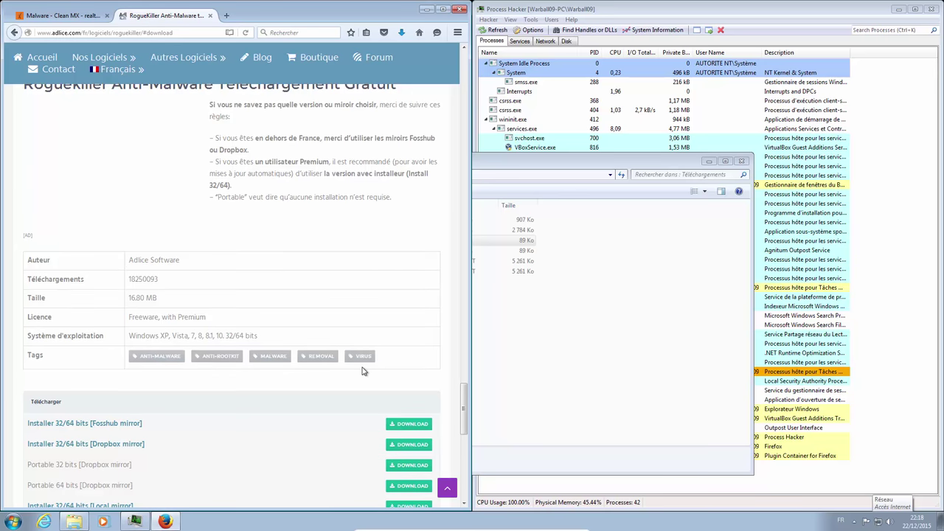
scroll(362, 370, "down", 1)
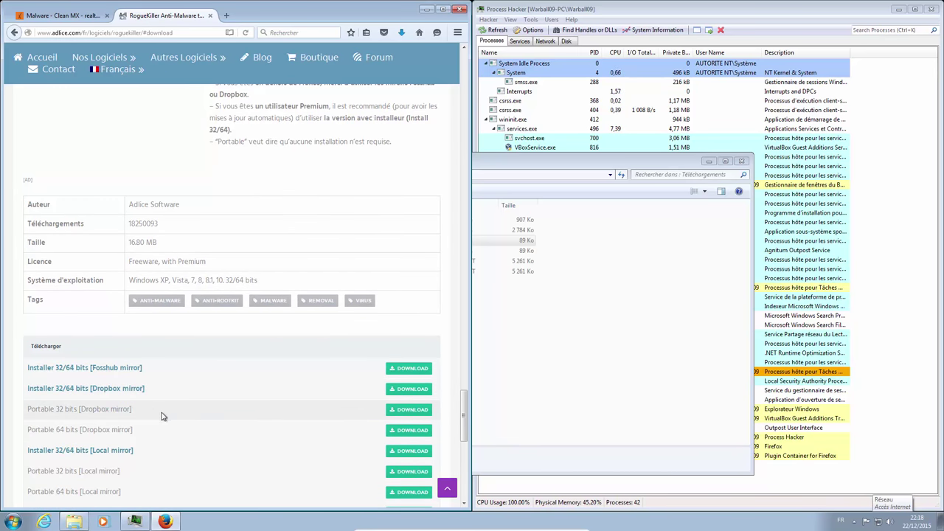
left_click(404, 369)
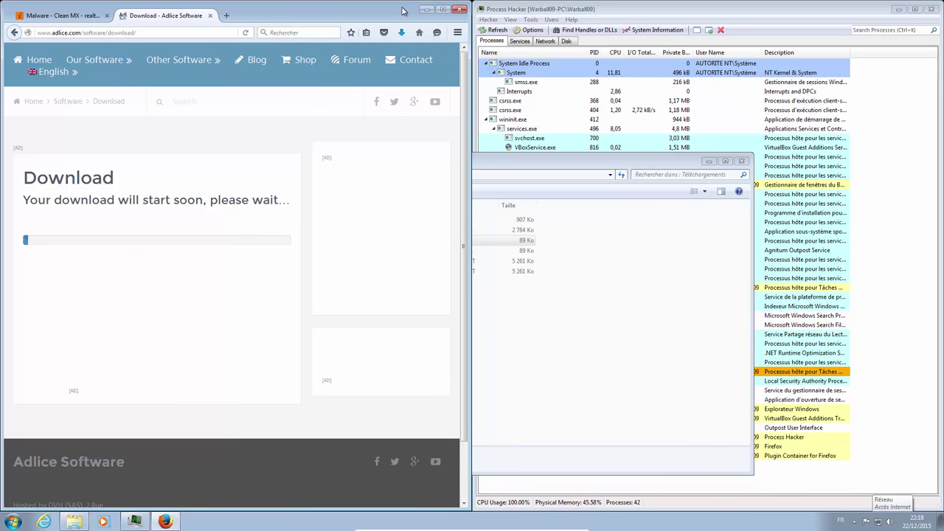
- Check Firefox's recent downloads list for the RogueKiller download, and close the list
left_click(401, 32)
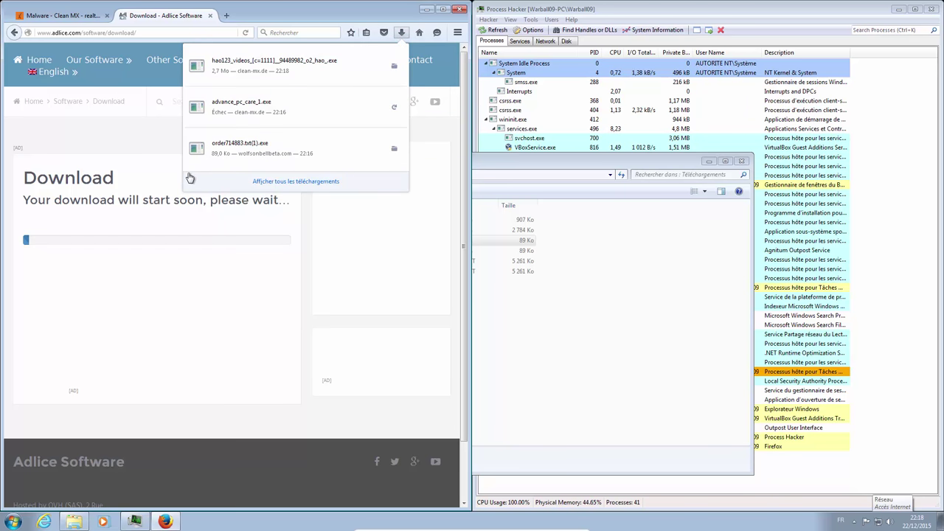
left_click(181, 326)
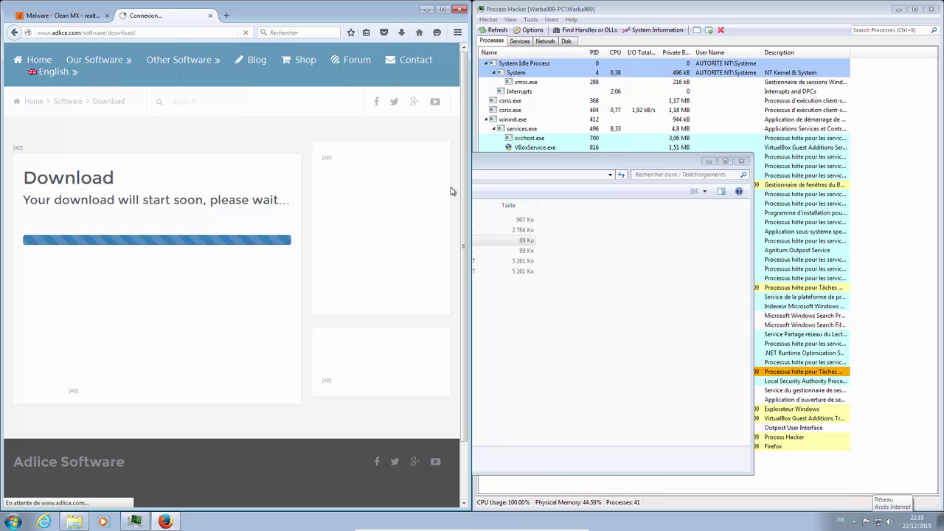
- Scan all the files in the Téléchargements folder with Outpost, review the scan results and finish the scan wizard
left_click(548, 346)
left_click_drag(548, 359, 316, 221)
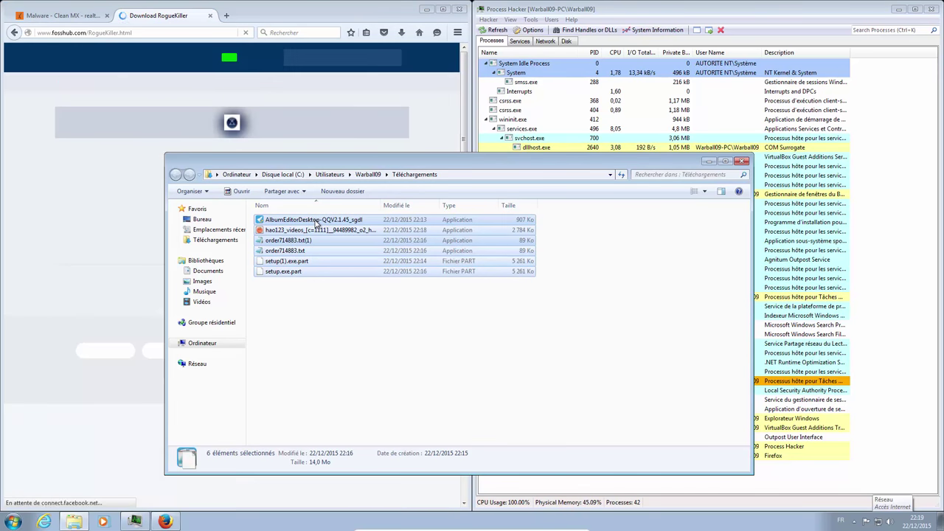
right_click(316, 222)
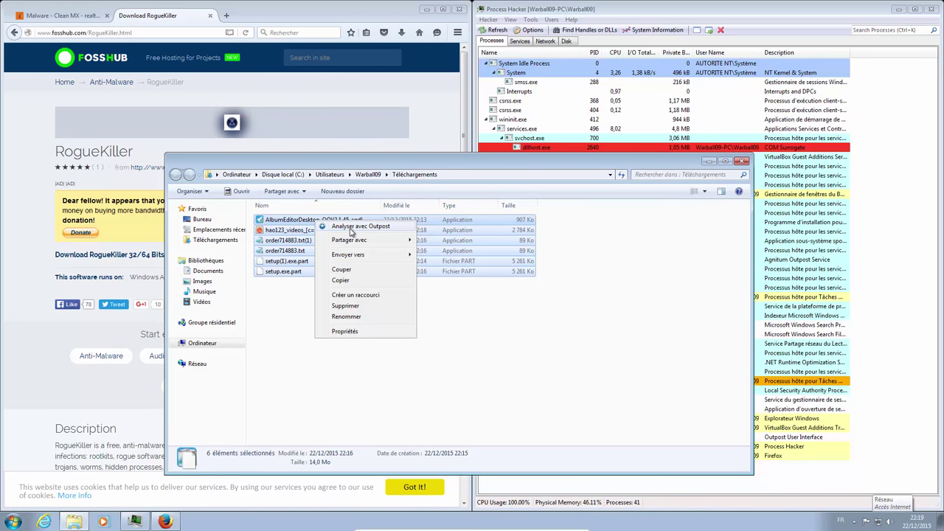
left_click(351, 227)
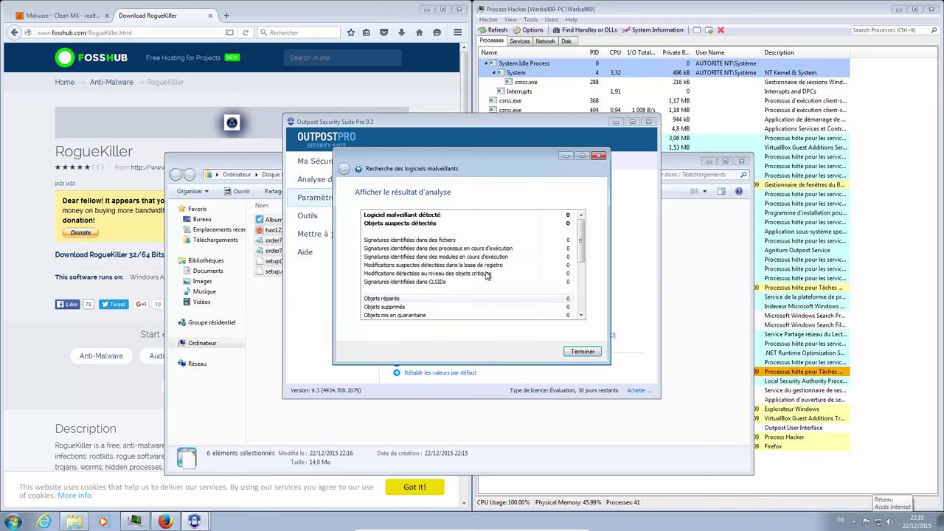
scroll(484, 274, "down", 3)
scroll(486, 272, "up", 3)
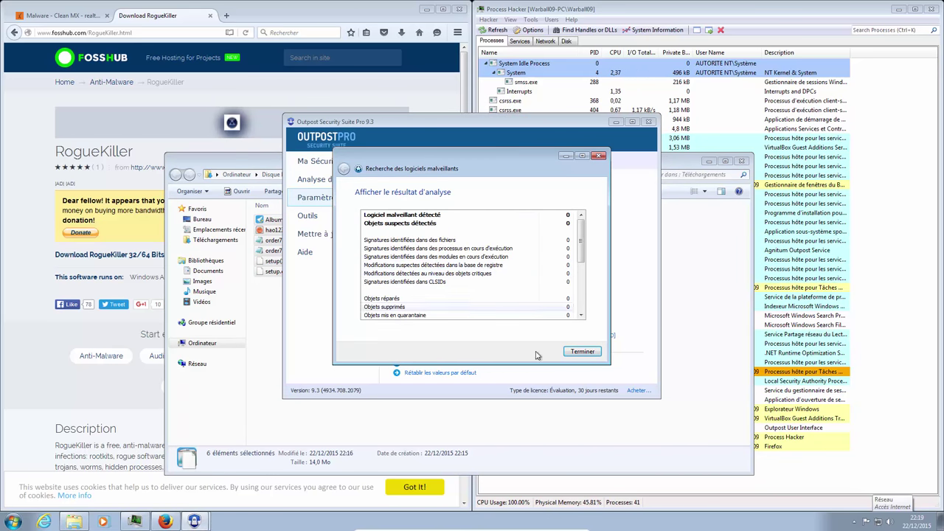
left_click(578, 352)
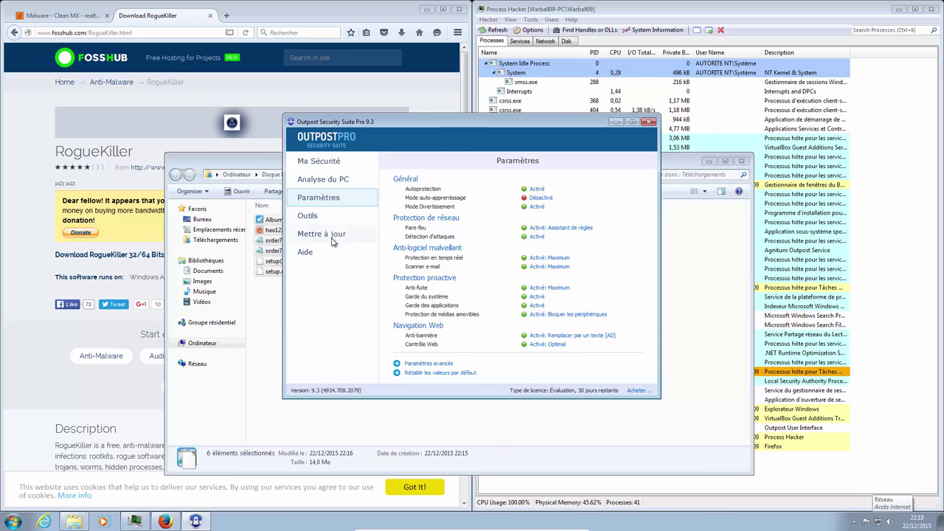
- Open Outpost's advanced settings and review the Configuration, Mise à jour, ImproveNet, Alertes and Règles de l'application pages
left_click(423, 363)
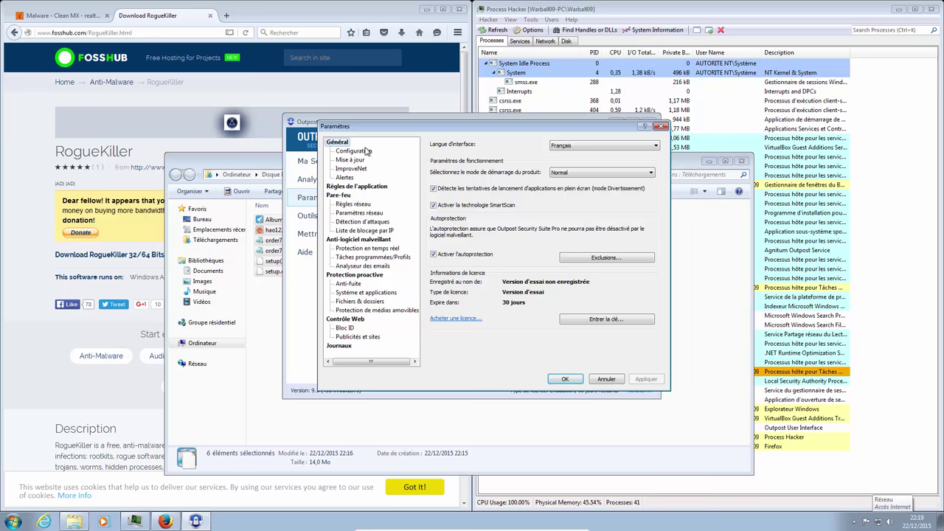
left_click(365, 152)
left_click(357, 160)
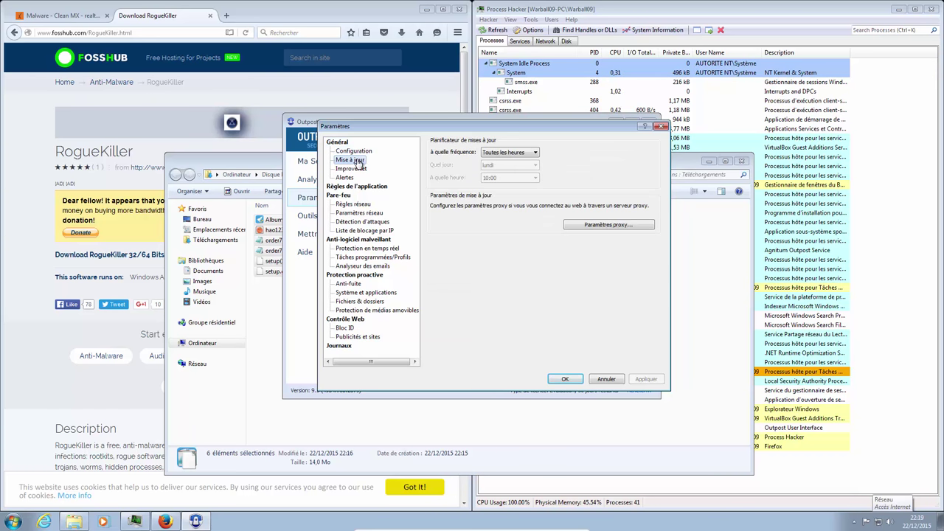
left_click(351, 168)
left_click(351, 178)
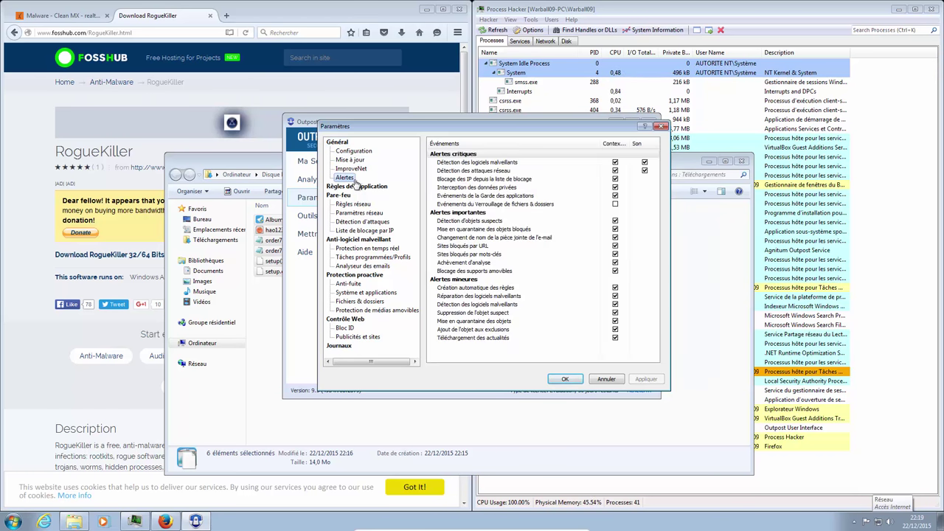
left_click(354, 187)
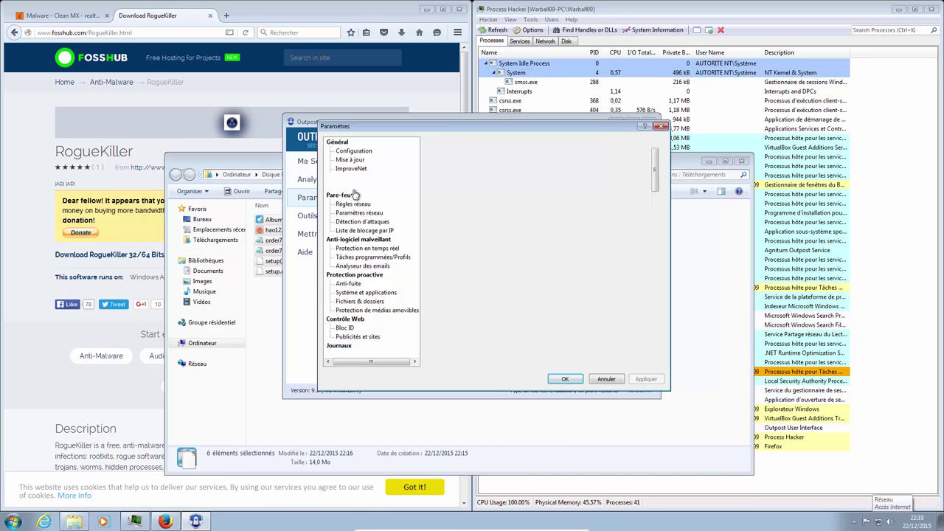
- Set the Pare-feu interactive rule creation policy to Bloquer tout, apply the change and close Outpost
left_click(347, 196)
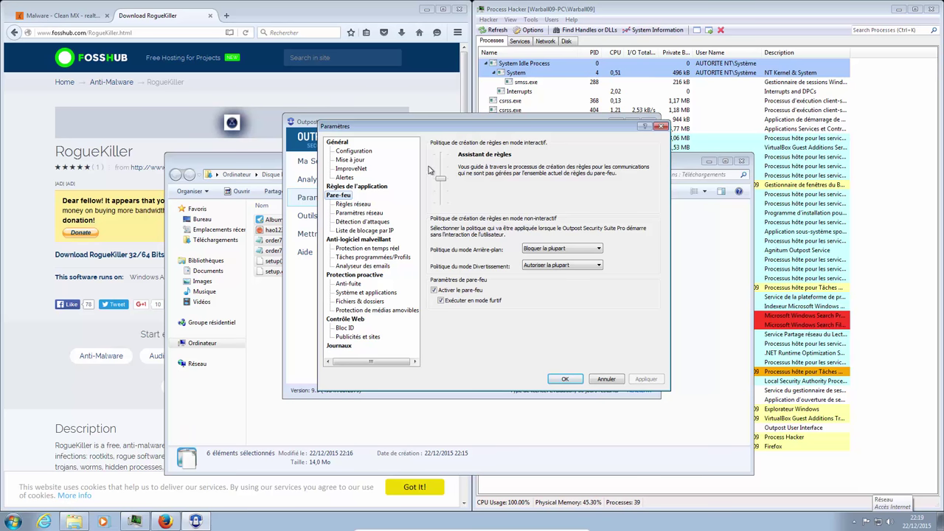
left_click_drag(440, 182, 442, 158)
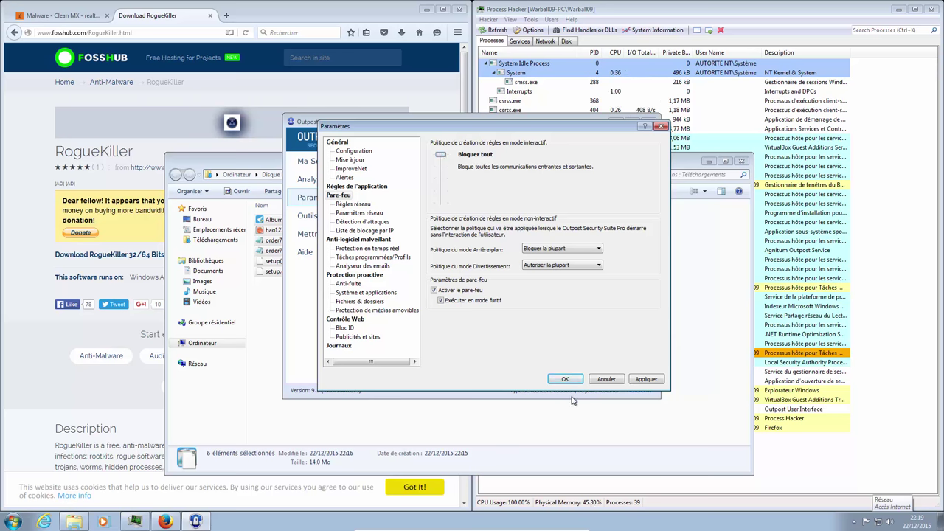
left_click(644, 380)
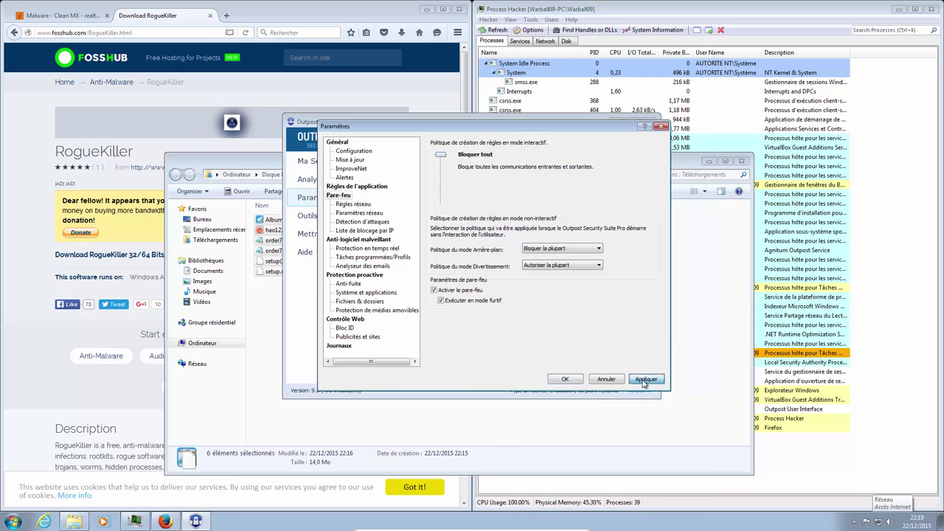
left_click(565, 379)
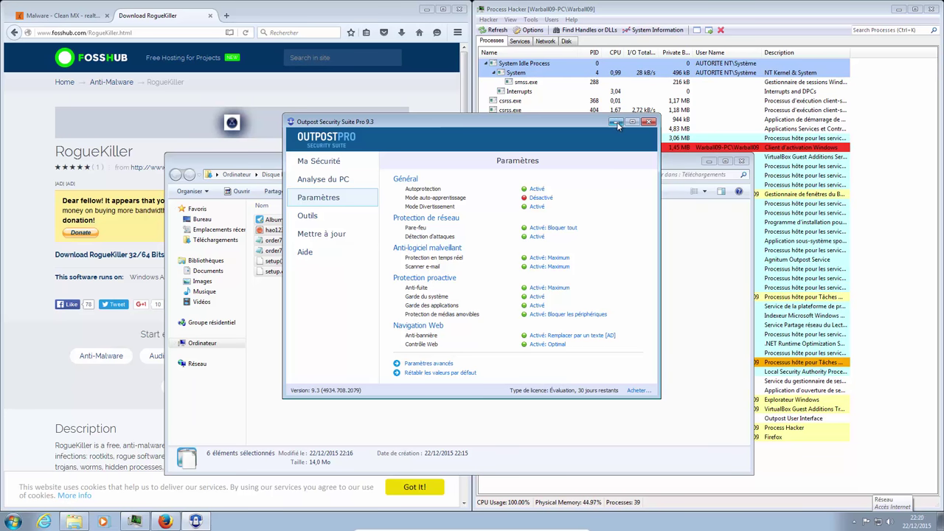
left_click(648, 121)
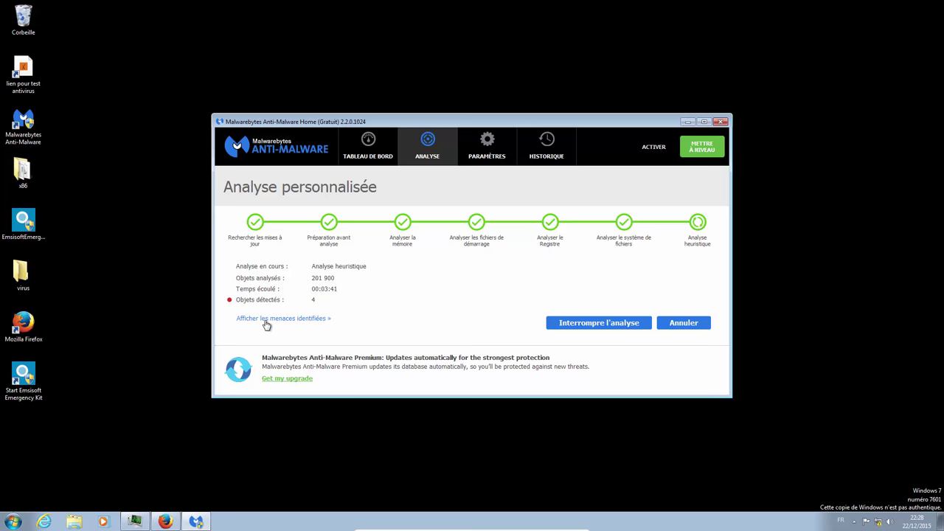
- View the threats identified so far by the running Malwarebytes custom scan
left_click(271, 319)
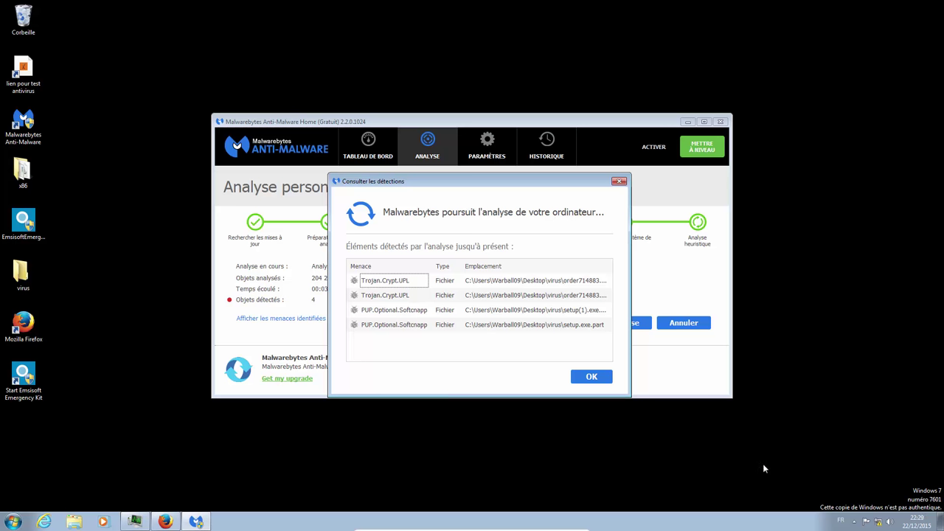
mouse_move(880, 528)
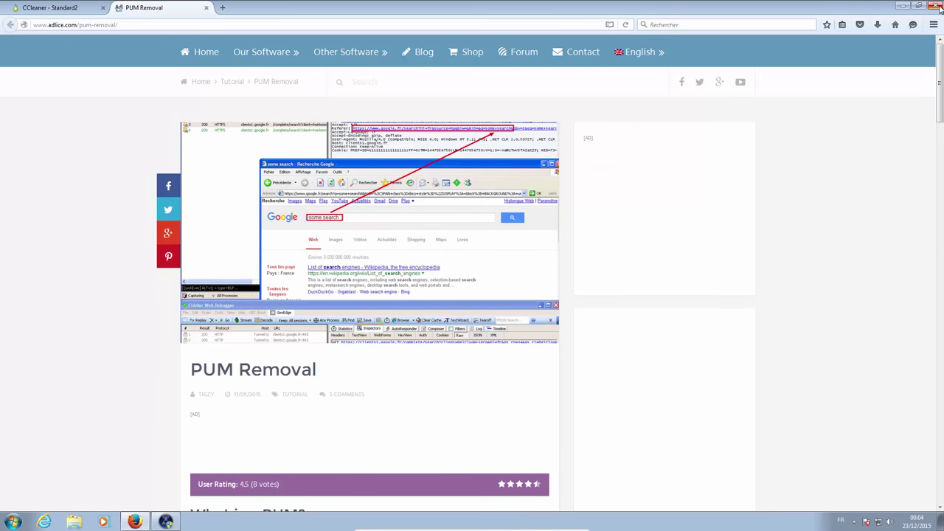
- Close Firefox together with its CCleaner and PUM Removal tabs
left_click(935, 5)
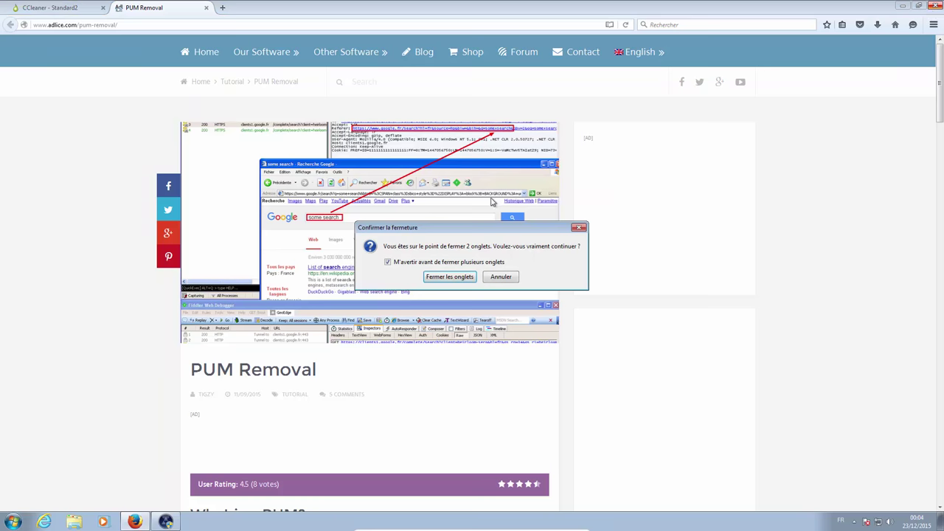
left_click(451, 275)
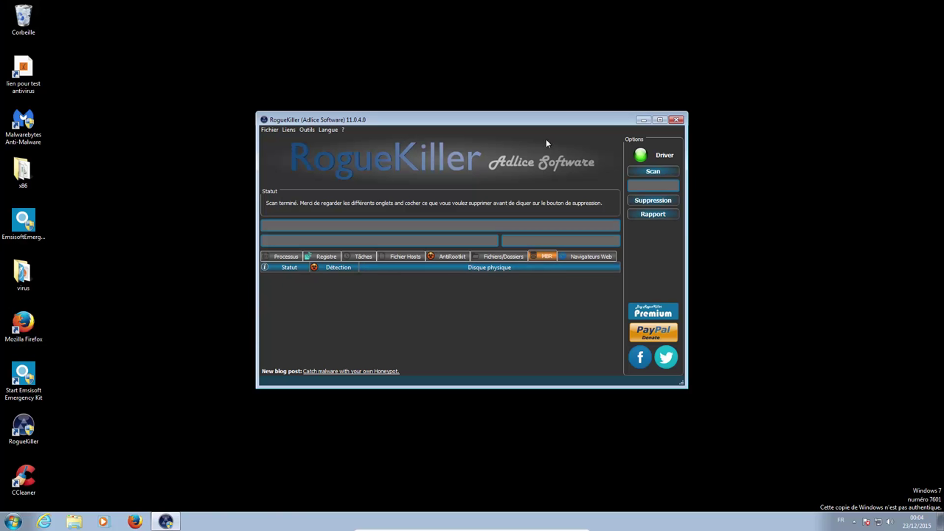
- Review RogueKiller's scan results for processes, registry, tasks, Hosts file, AntiRootkit, files/folders and MBR
left_click(297, 256)
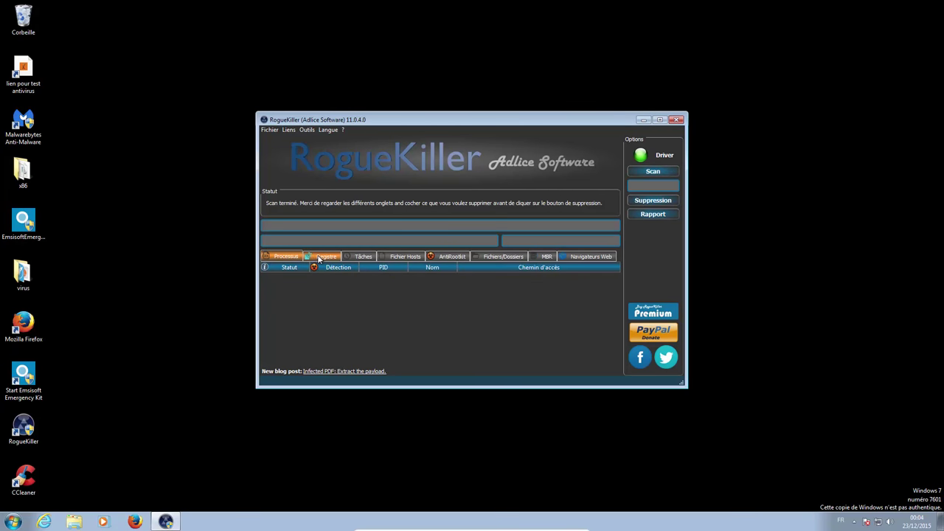
left_click(318, 257)
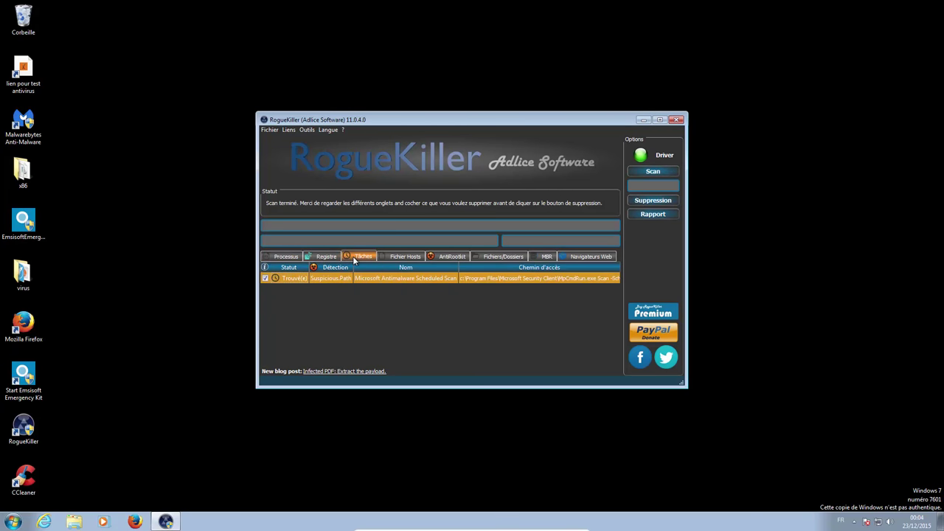
left_click(409, 257)
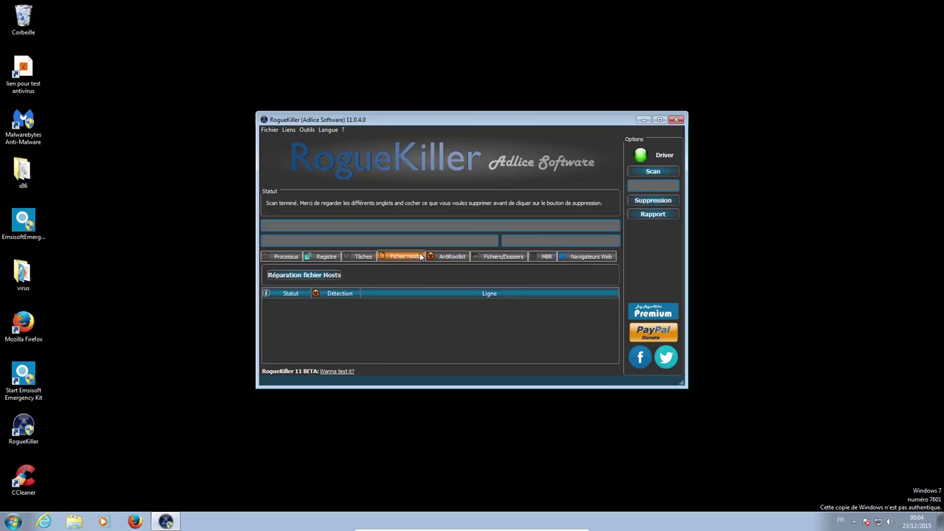
left_click(447, 257)
left_click(492, 257)
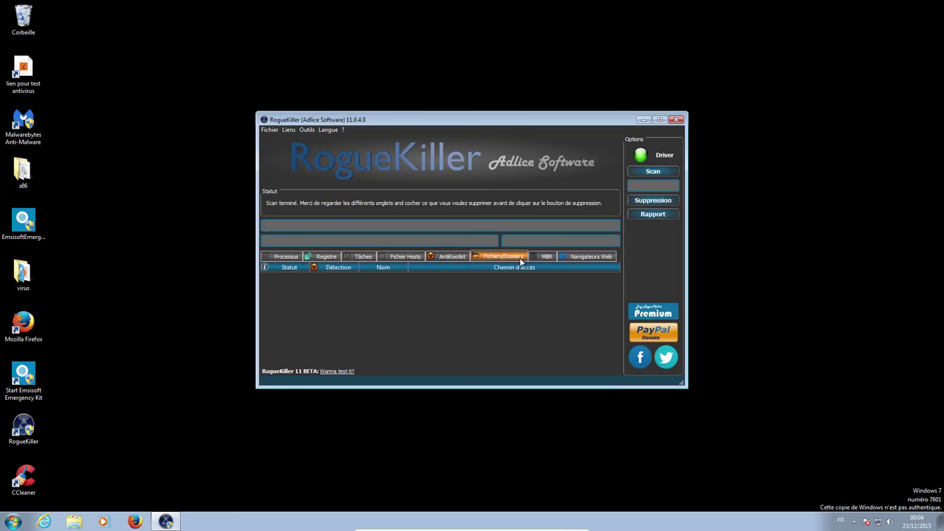
left_click(532, 259)
- Mark the Mozilla Firefox hotfix entry among the web browser results and start RogueKiller's removal of the checked items
left_click(572, 257)
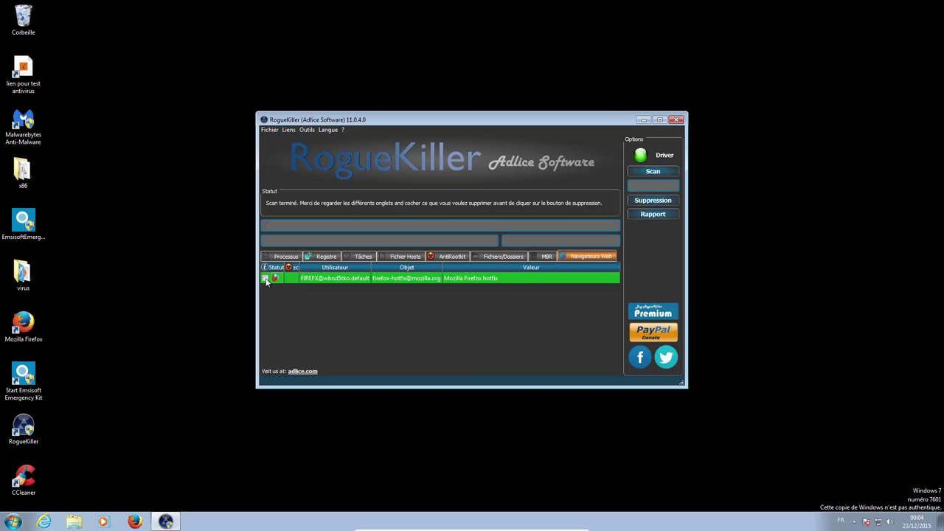
left_click(265, 278)
left_click(653, 200)
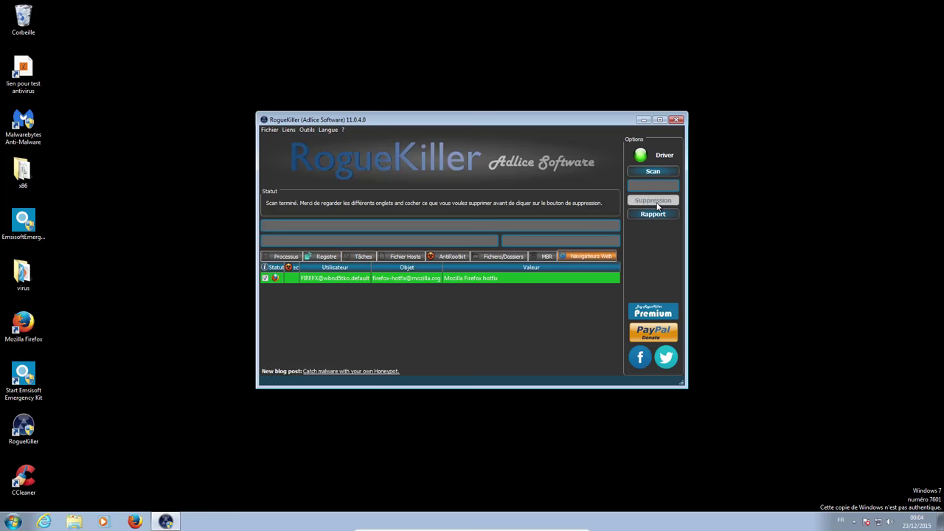